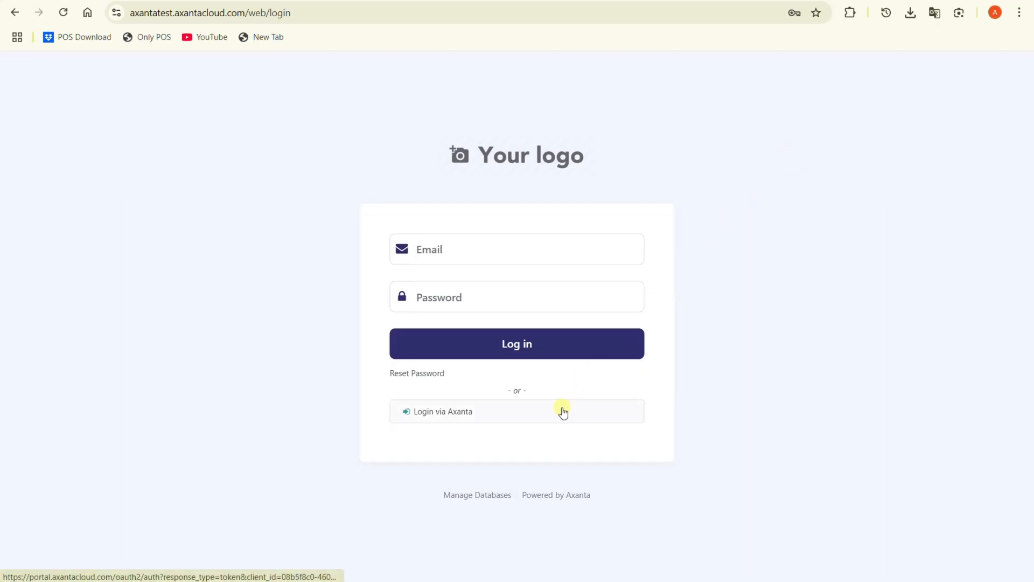
# Step: Log in via Axanta and activate developer mode
pyautogui.click(562, 411)
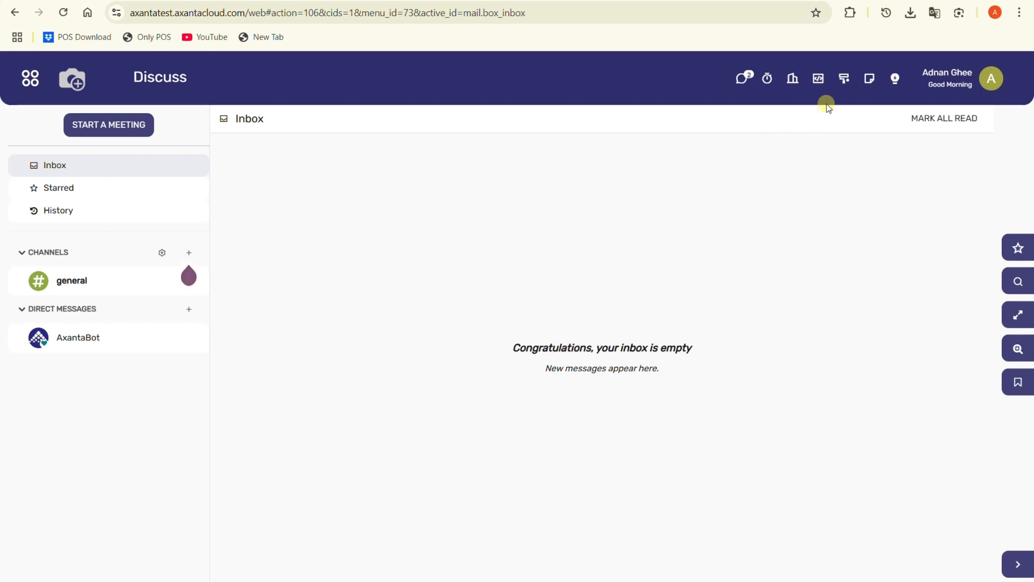
pyautogui.click(819, 79)
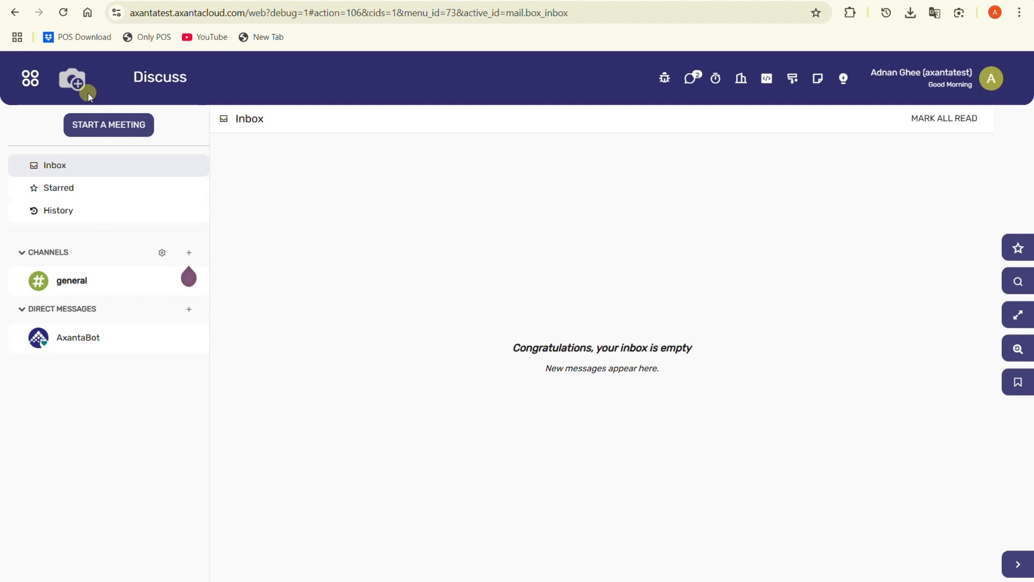
# Step: Open the logged-in user's record under Settings users and set the Administration access right to Settings
pyautogui.click(24, 82)
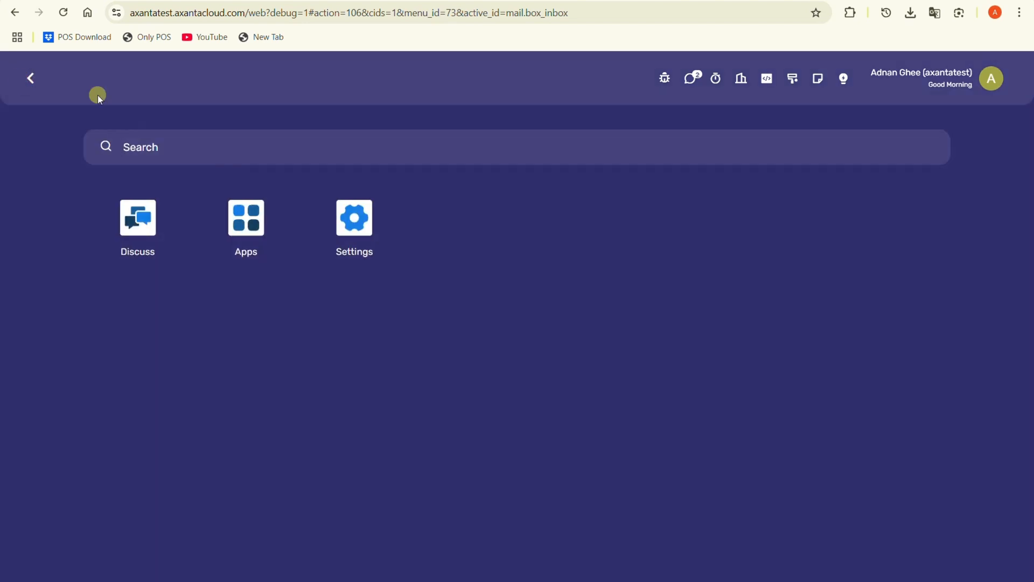
pyautogui.click(355, 222)
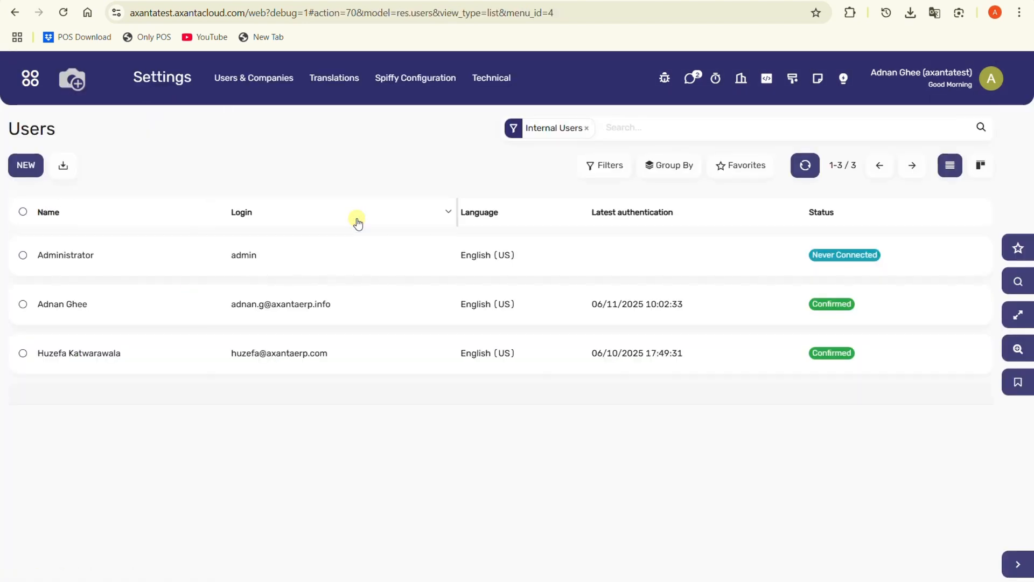
pyautogui.click(264, 78)
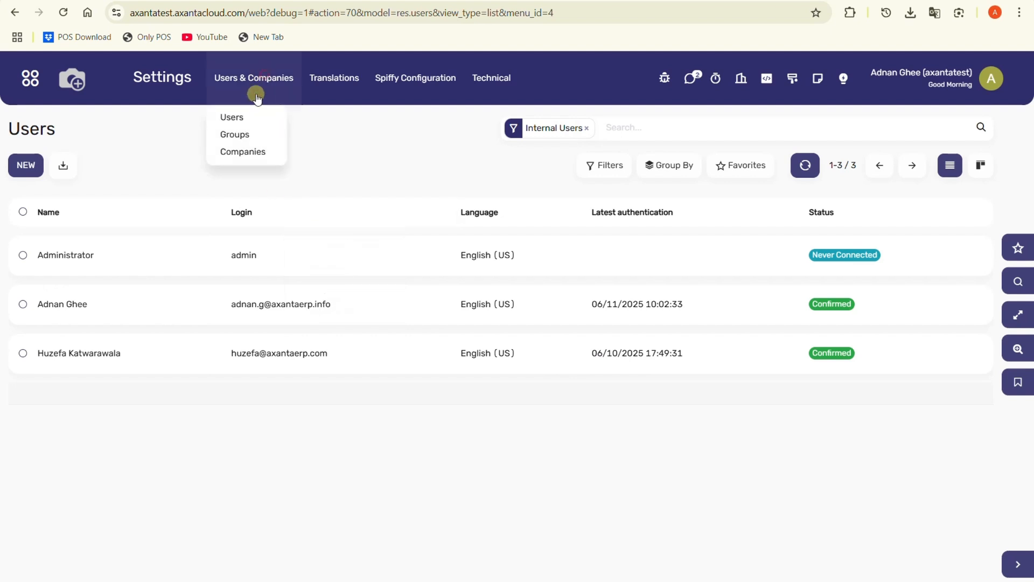
pyautogui.click(239, 117)
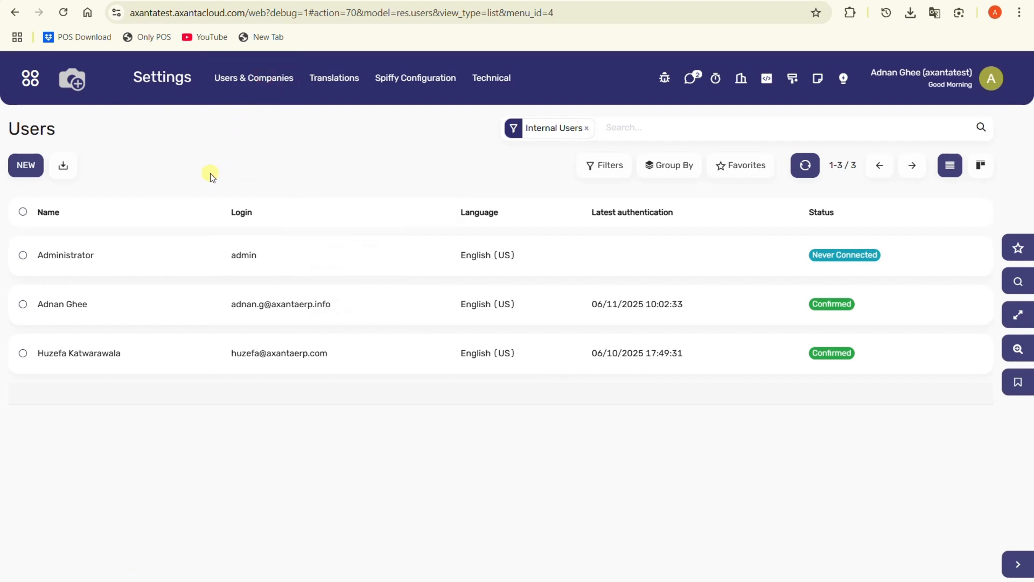
pyautogui.click(144, 303)
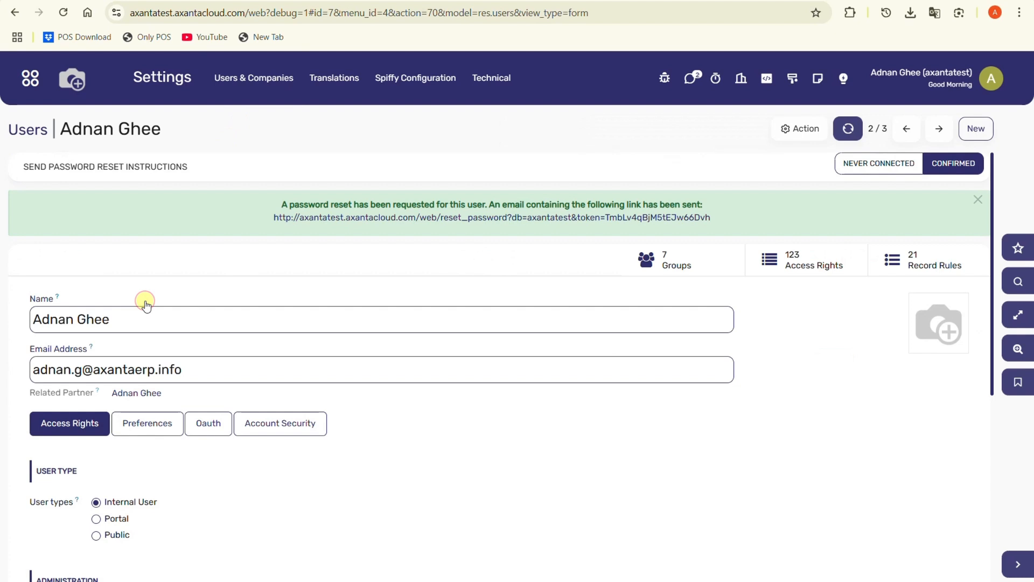
pyautogui.scroll(-5, 144, 301)
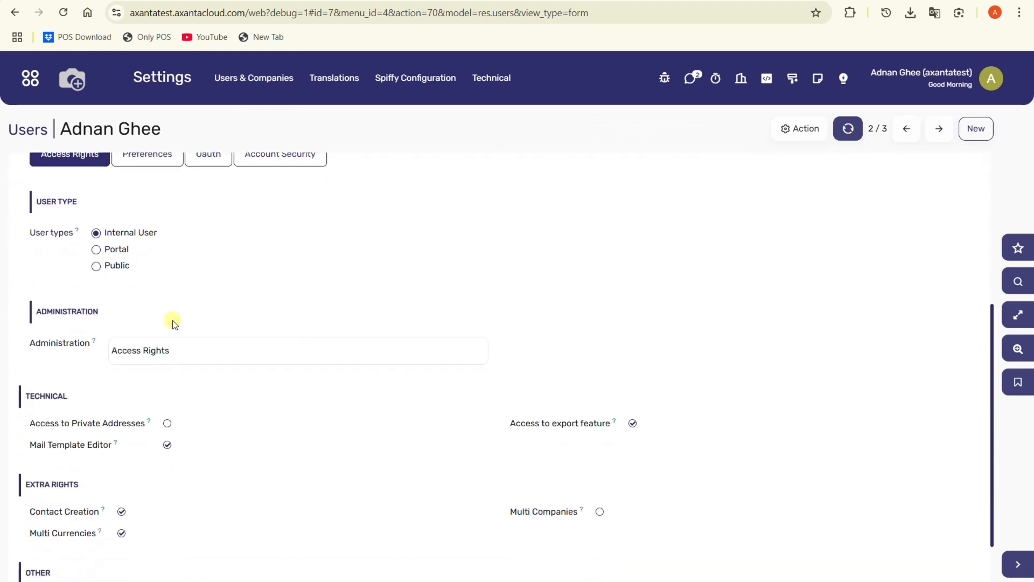
pyautogui.click(191, 358)
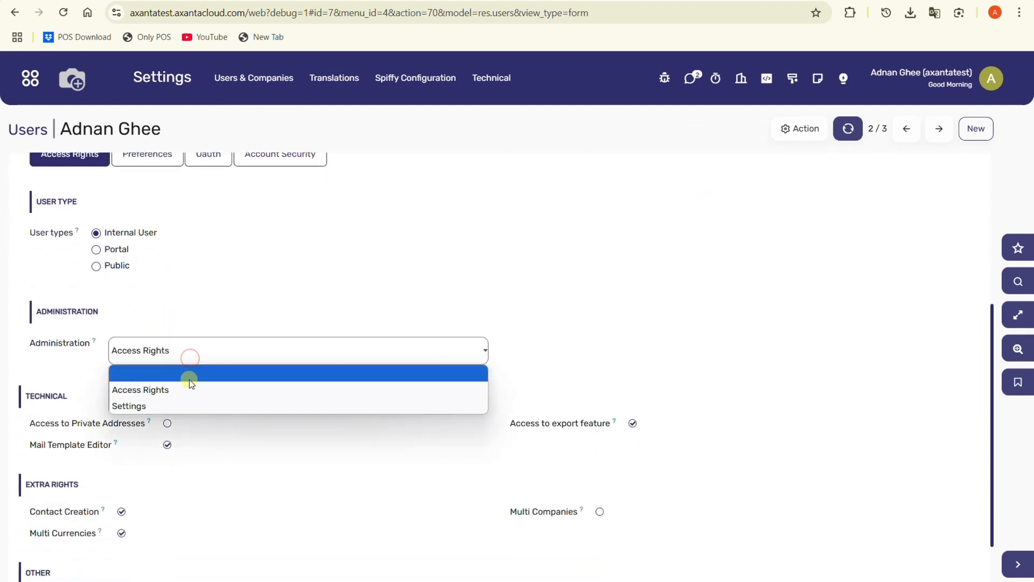
pyautogui.click(186, 403)
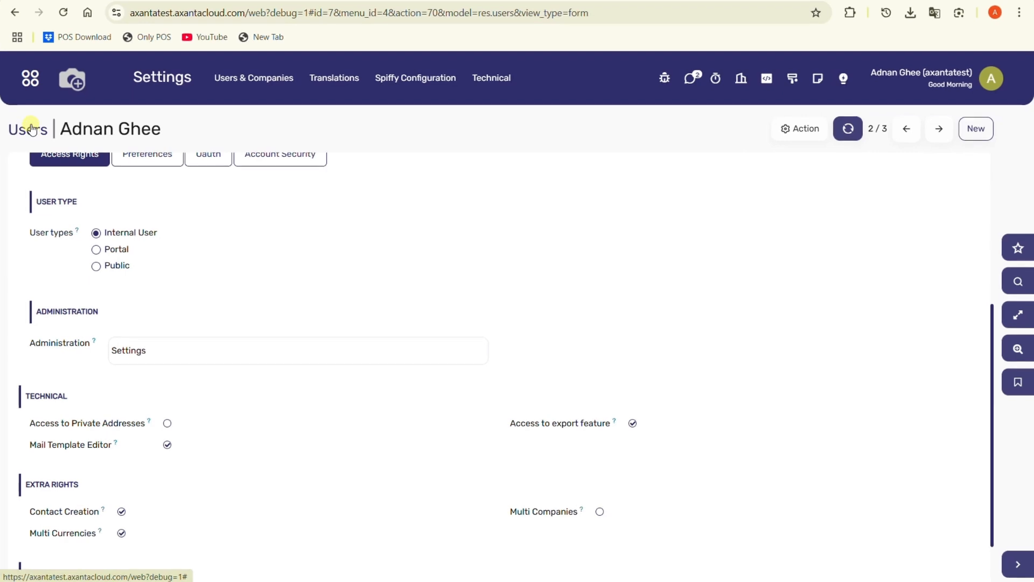
# Step: Open the Apps list and activate the Invoicing app
pyautogui.click(31, 100)
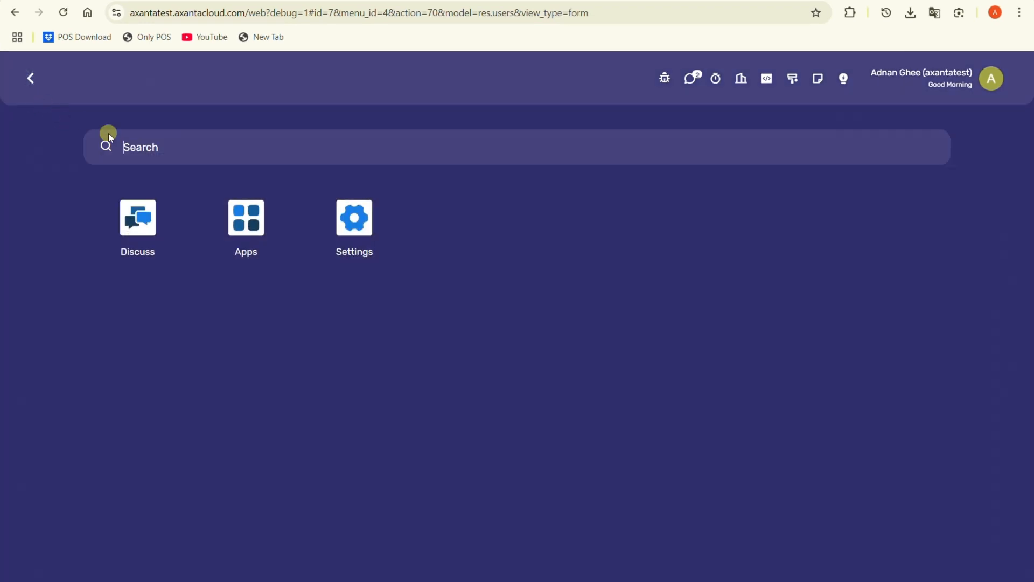
pyautogui.click(246, 218)
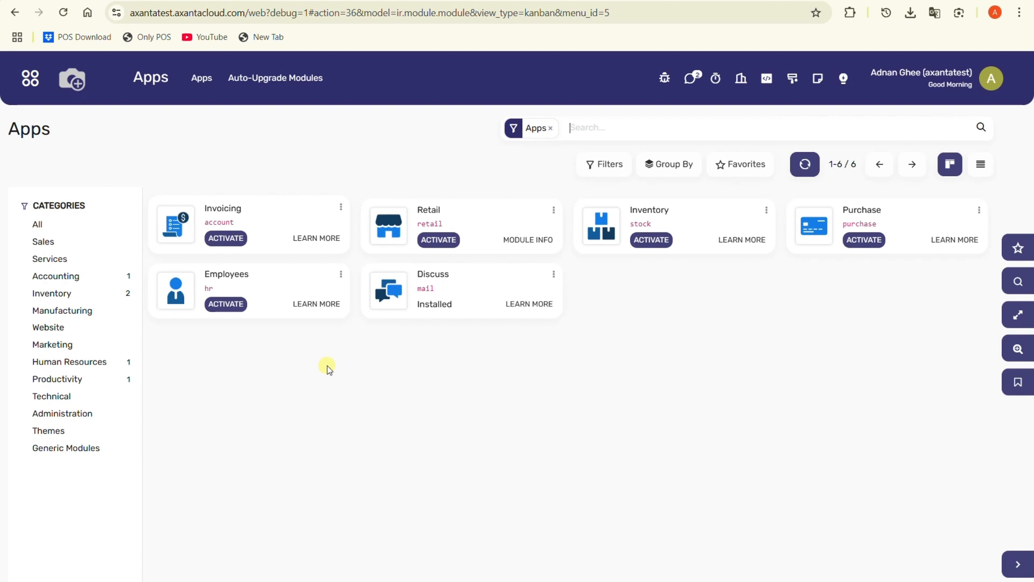
pyautogui.click(238, 237)
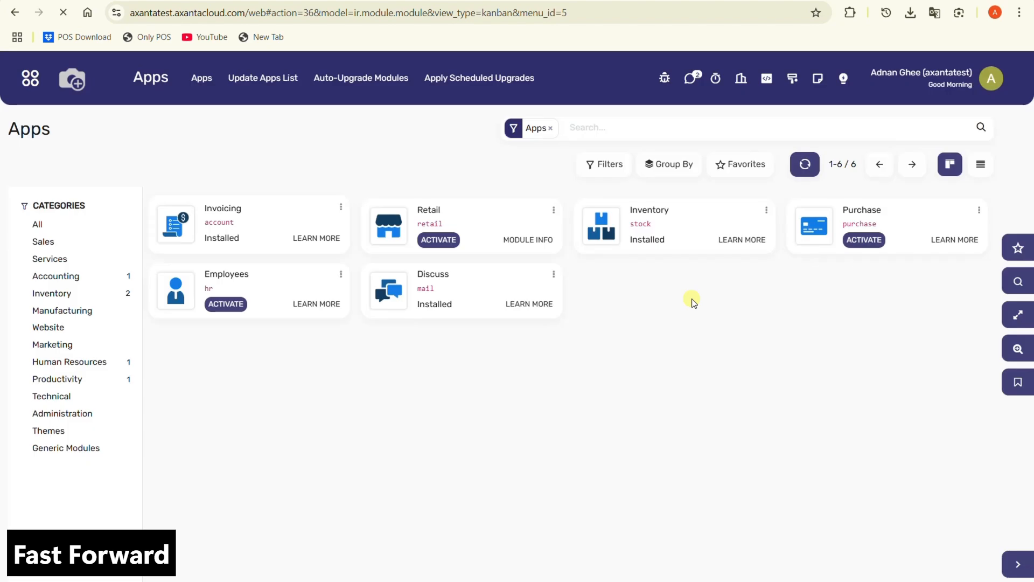
# Step: Return to the Apps list and activate the Retail app
pyautogui.click(28, 82)
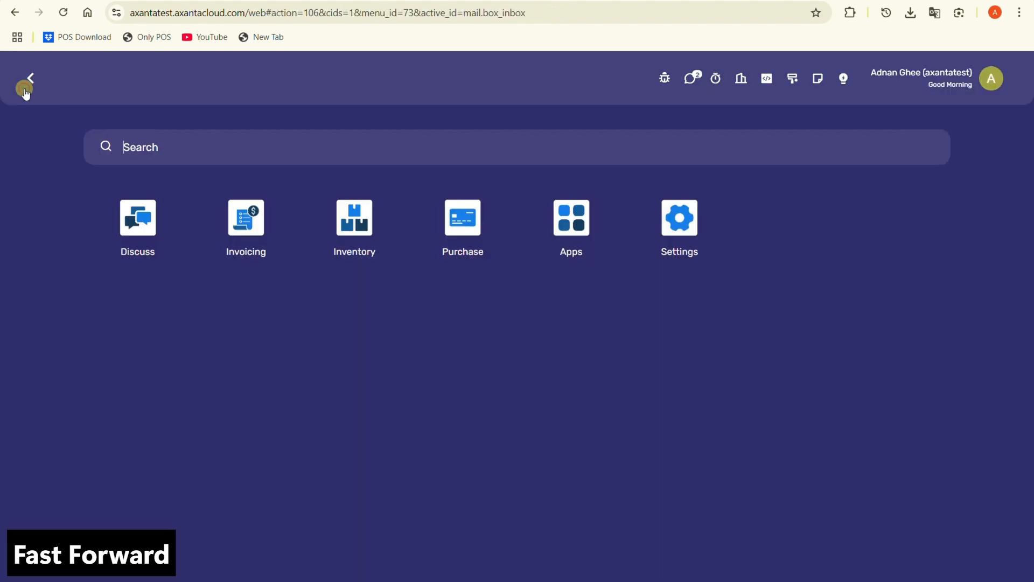
pyautogui.click(574, 232)
pyautogui.click(438, 239)
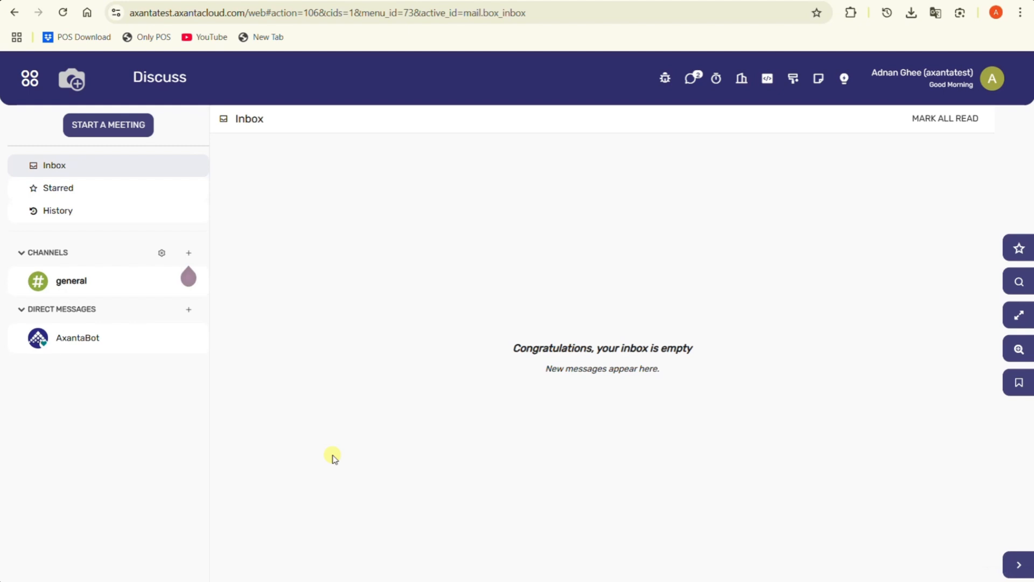
# Step: Reopen the logged-in user's record from Settings users and set Invoicing access to Billing Administrator
pyautogui.click(31, 75)
pyautogui.click(789, 222)
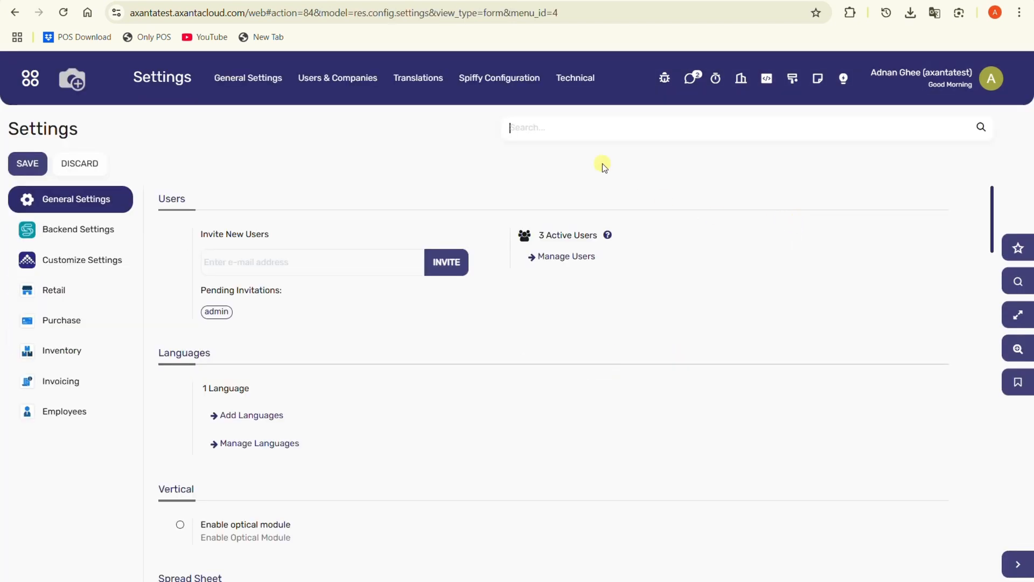
pyautogui.click(347, 76)
pyautogui.click(342, 117)
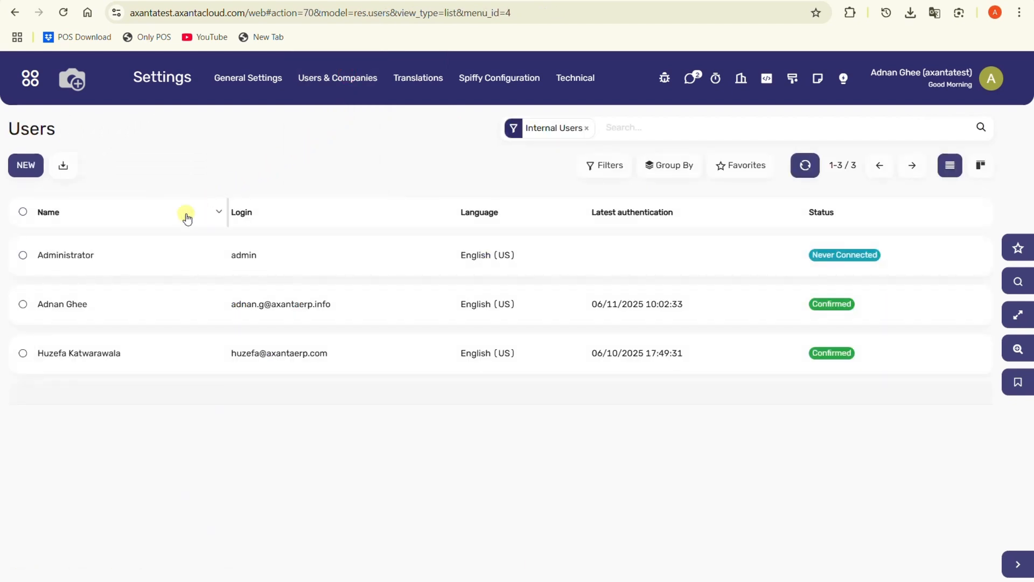
pyautogui.click(149, 317)
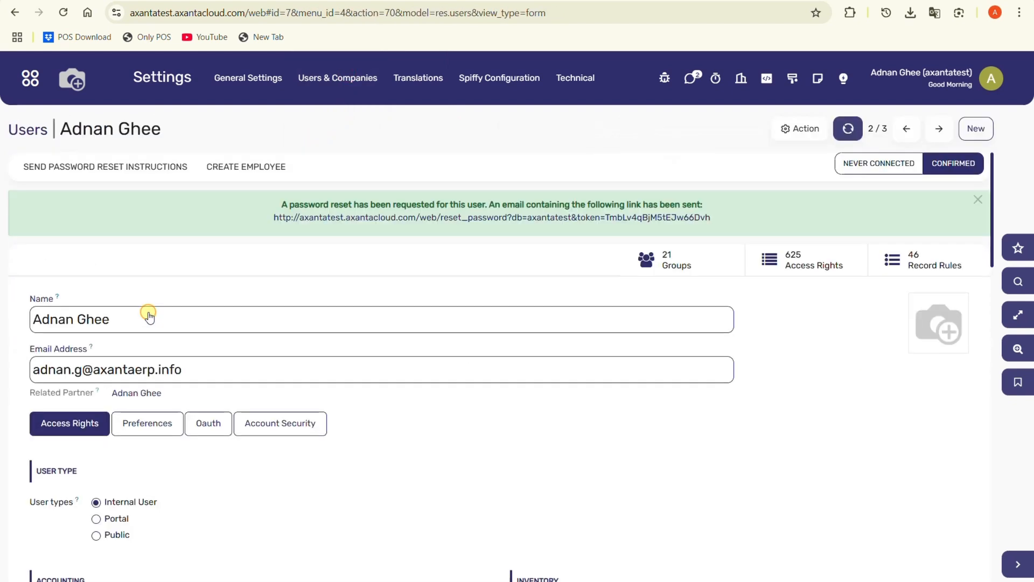
pyautogui.scroll(-2, 186, 359)
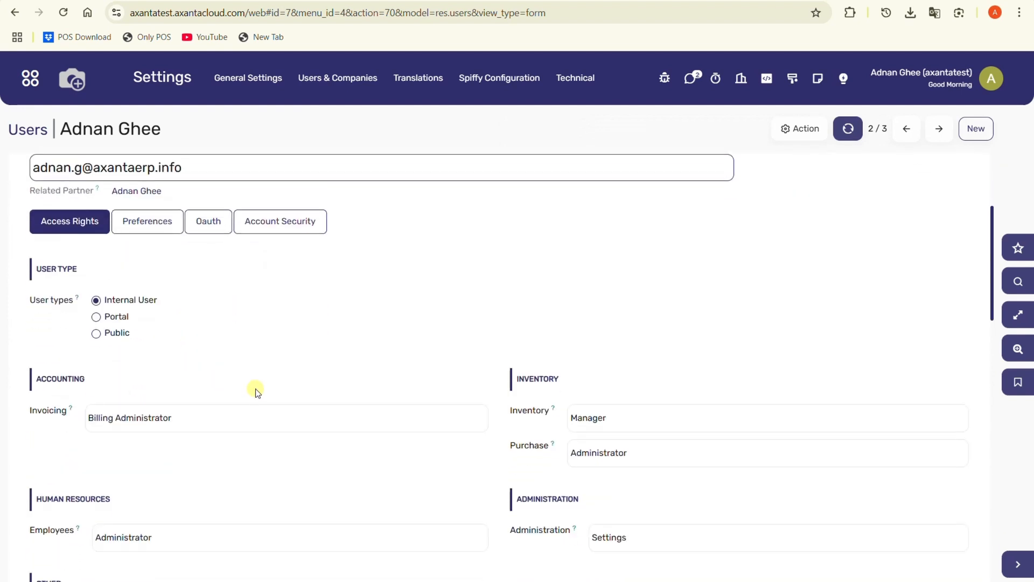
pyautogui.scroll(-1, 257, 391)
pyautogui.click(421, 364)
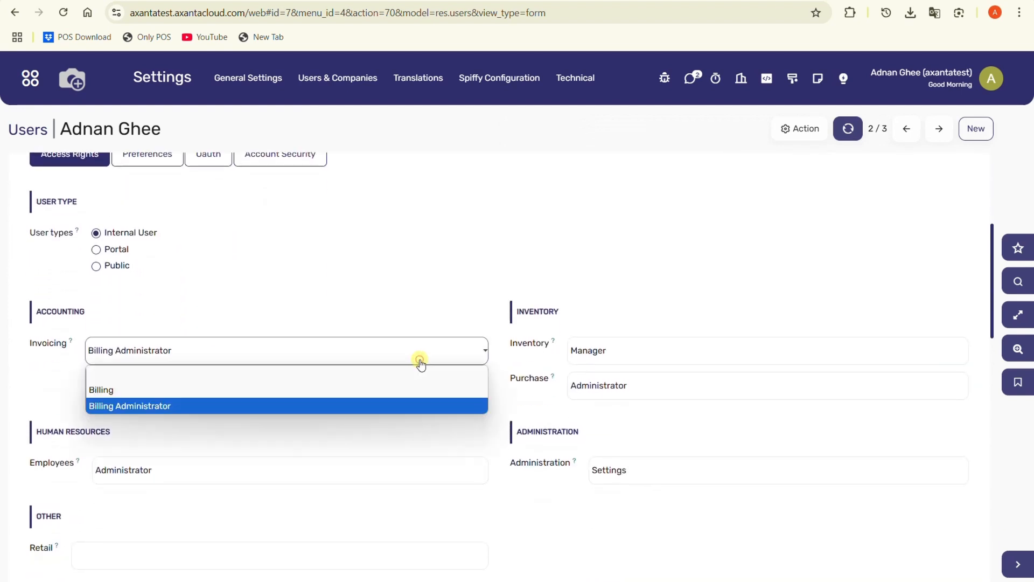
pyautogui.click(369, 403)
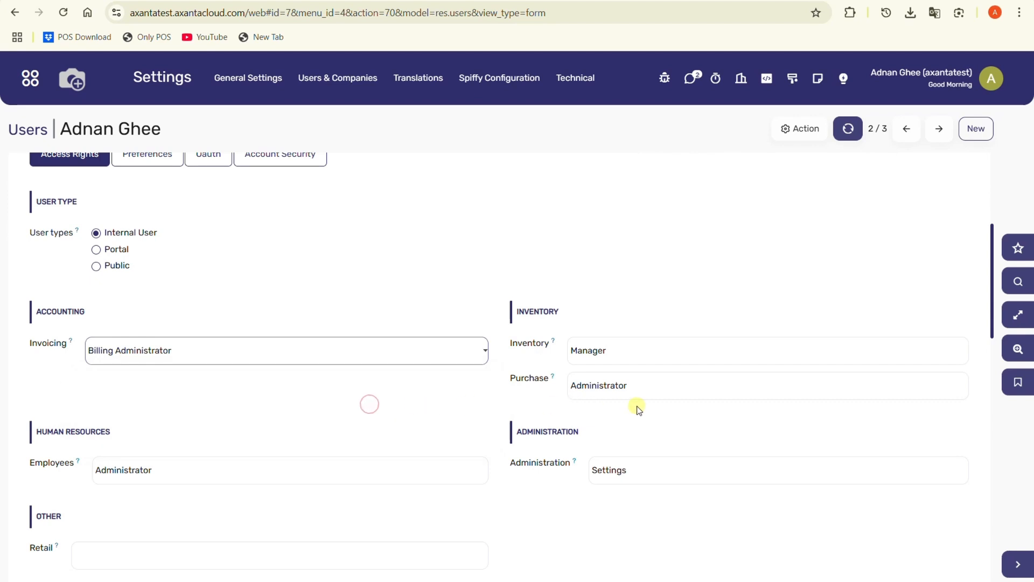
# Step: Set the user's Inventory access to Administration and Purchase access to Administrator
pyautogui.click(715, 356)
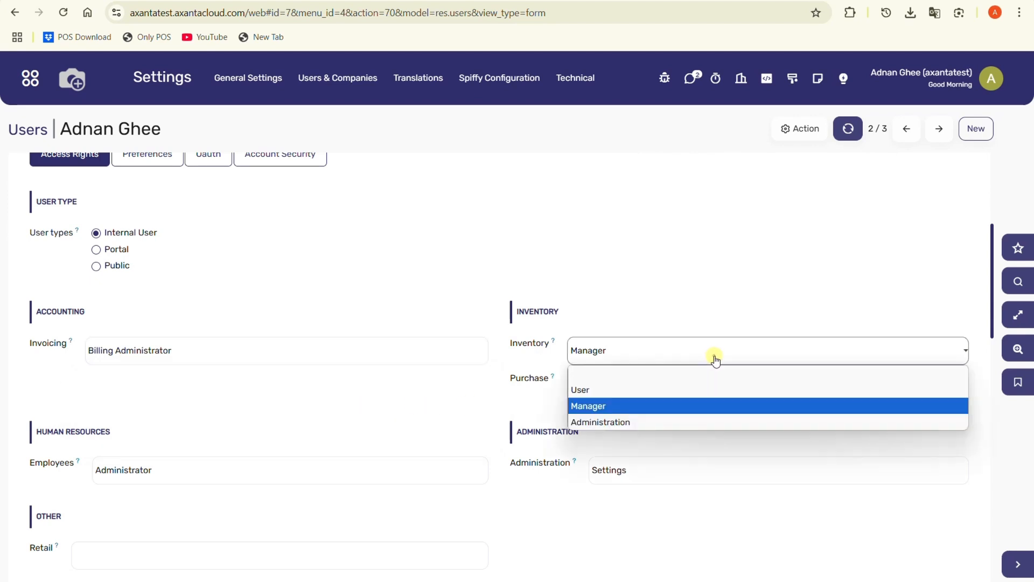
pyautogui.click(649, 422)
pyautogui.click(656, 395)
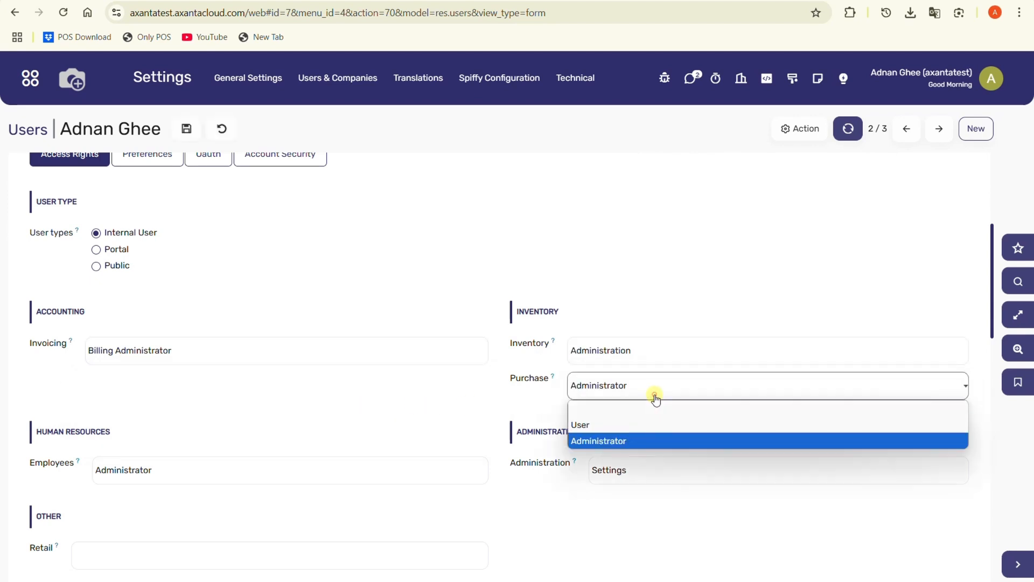
pyautogui.click(635, 441)
# Step: Set Employees access to Administrator and Retail access to Retail Manager, then save the user
pyautogui.scroll(-3, 633, 442)
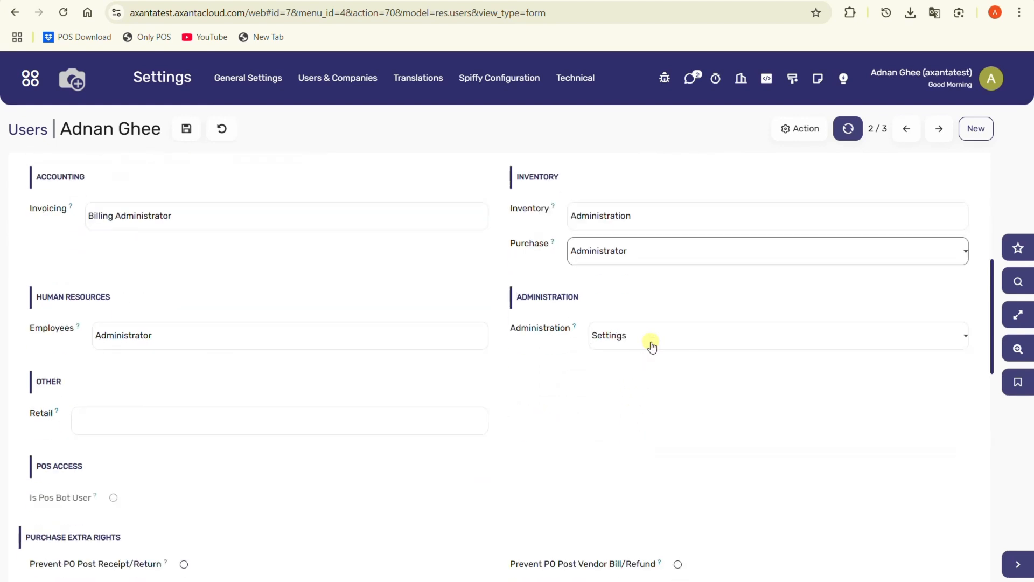
pyautogui.click(368, 335)
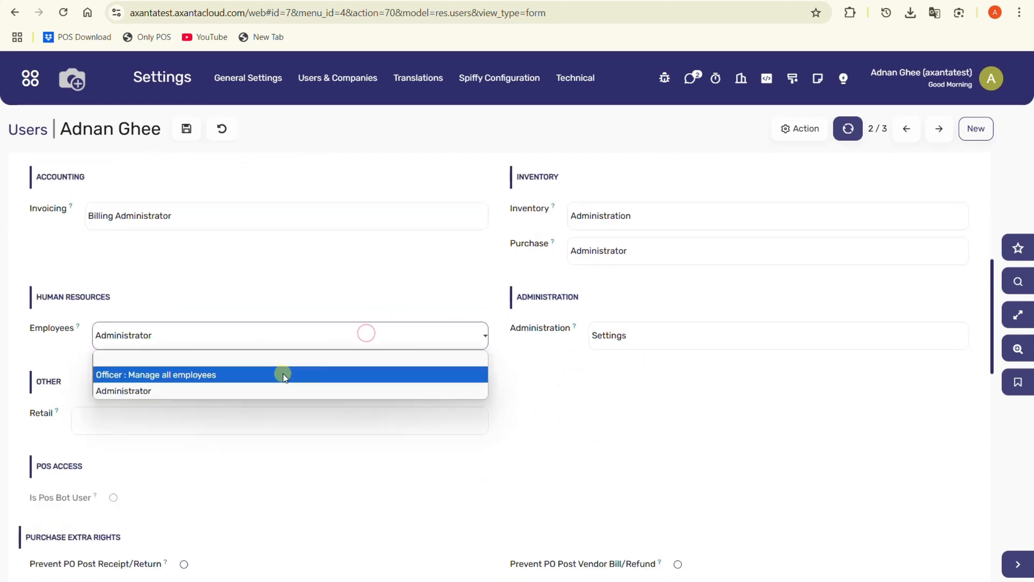
pyautogui.click(264, 389)
pyautogui.click(226, 421)
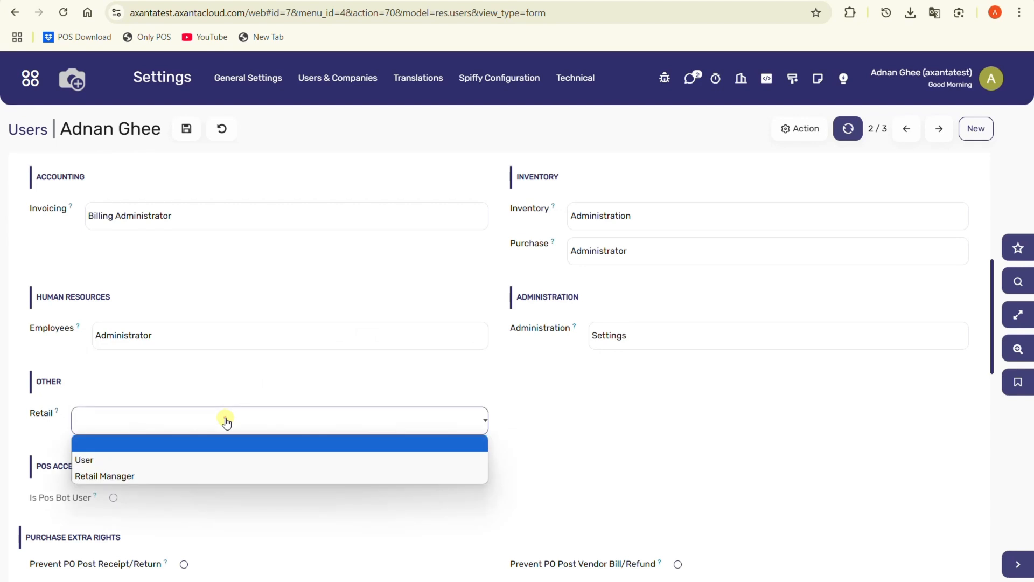
pyautogui.click(185, 477)
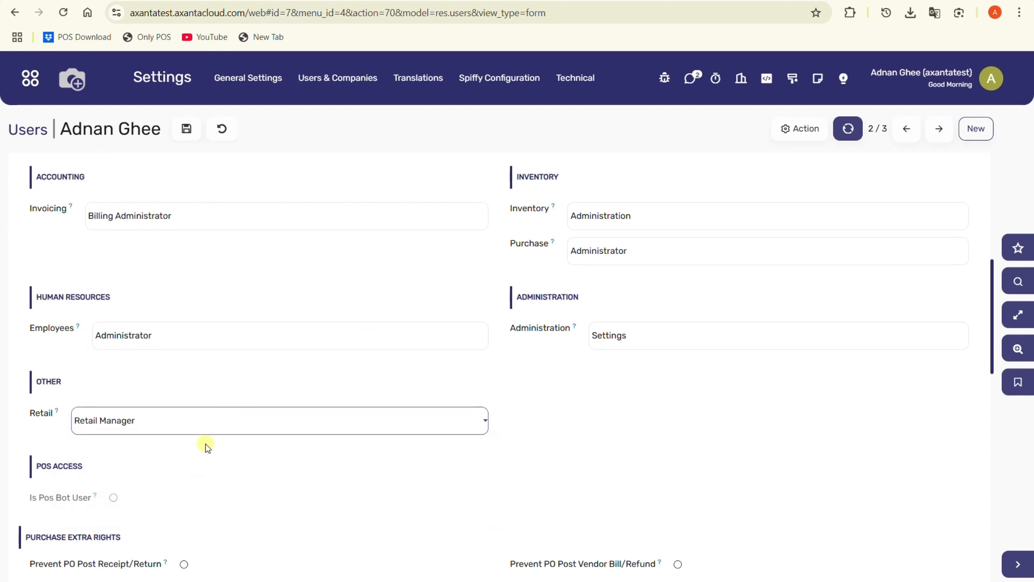
pyautogui.click(181, 133)
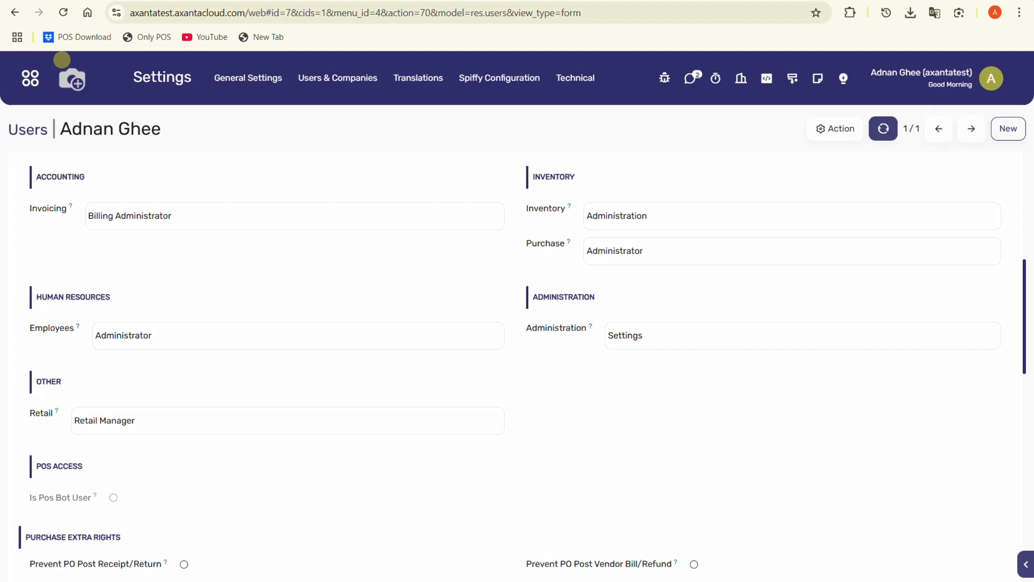
# Step: Open the company's info from general settings and rename the company to ECL Electronics
pyautogui.click(176, 77)
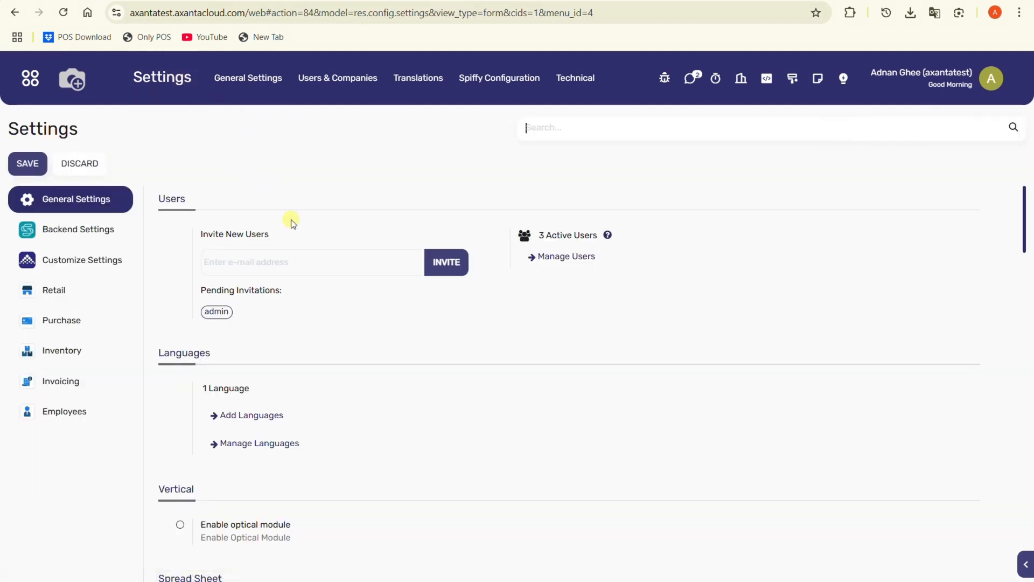
pyautogui.scroll(-3, 339, 346)
pyautogui.scroll(-3, 338, 346)
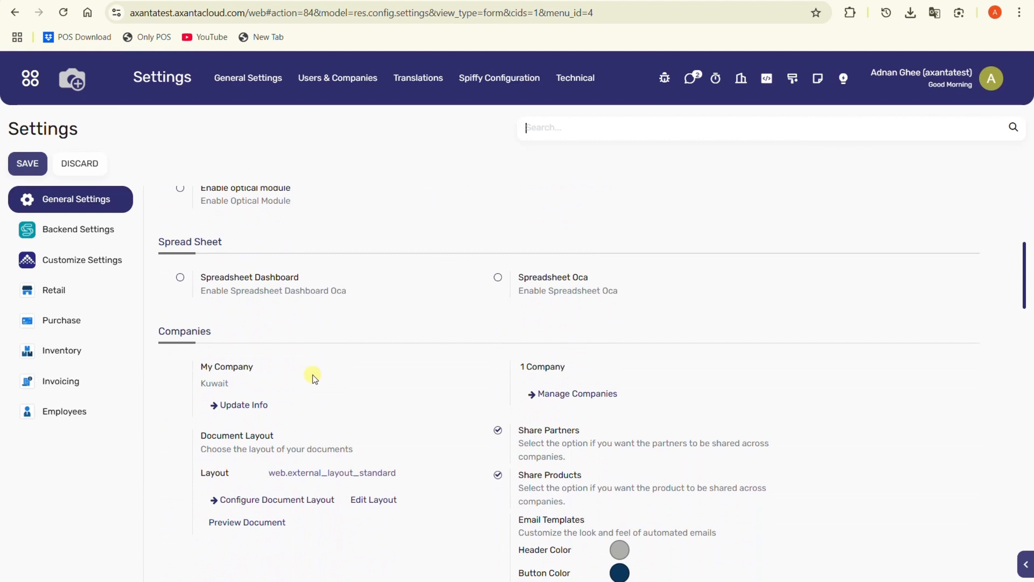
pyautogui.click(253, 405)
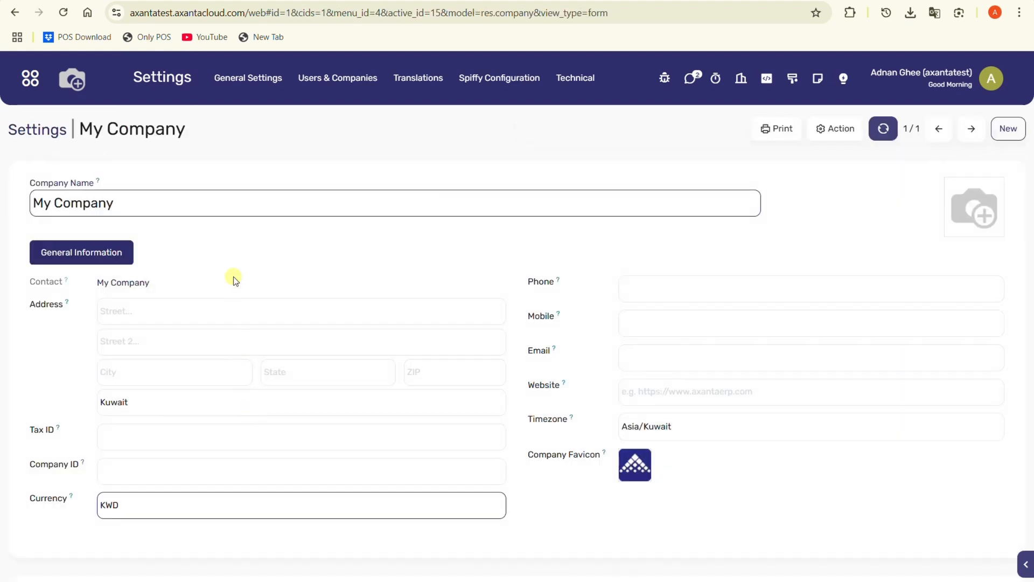
pyautogui.tripleClick(236, 204)
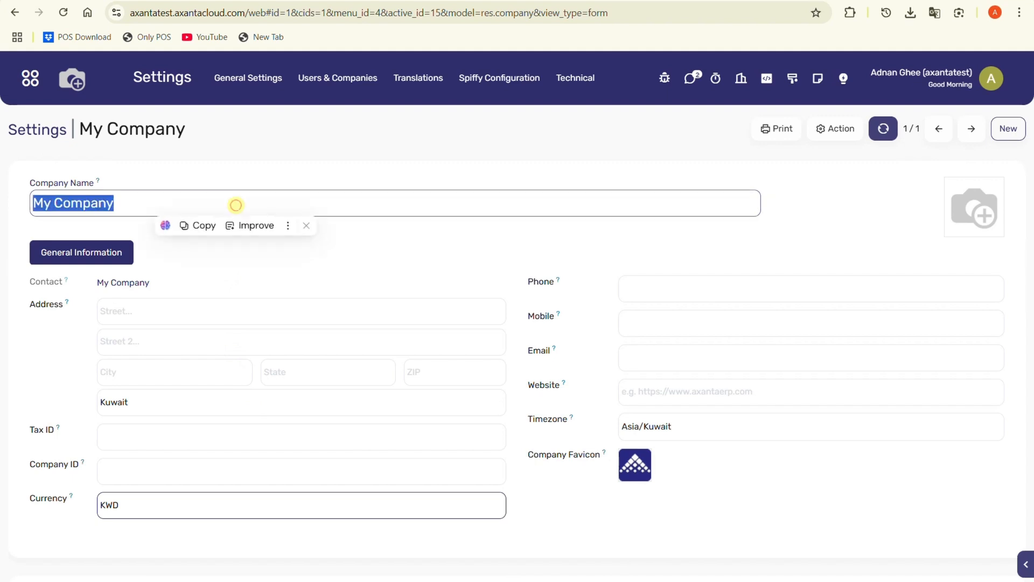
pyautogui.write('E')
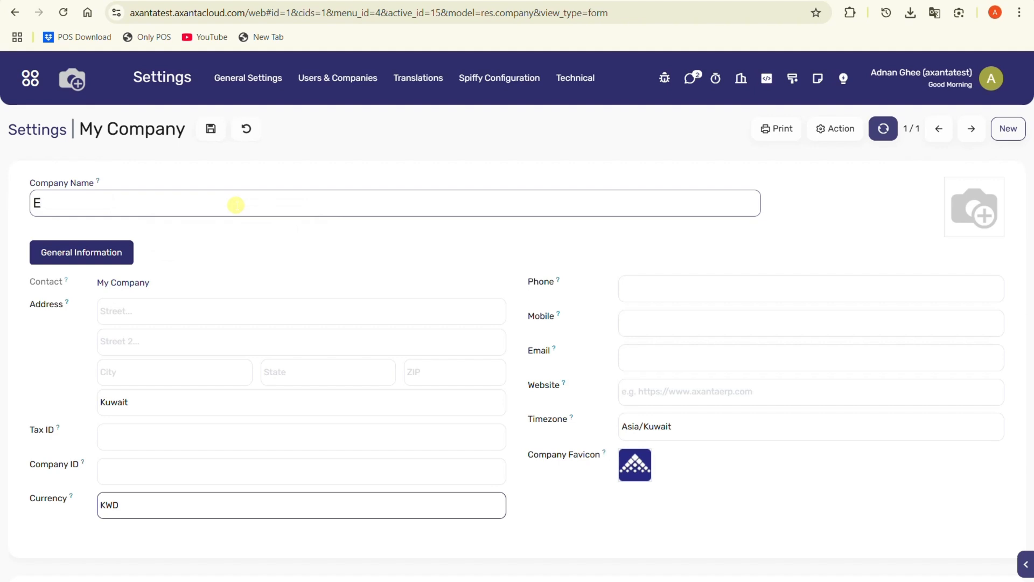
pyautogui.write('CL Ele')
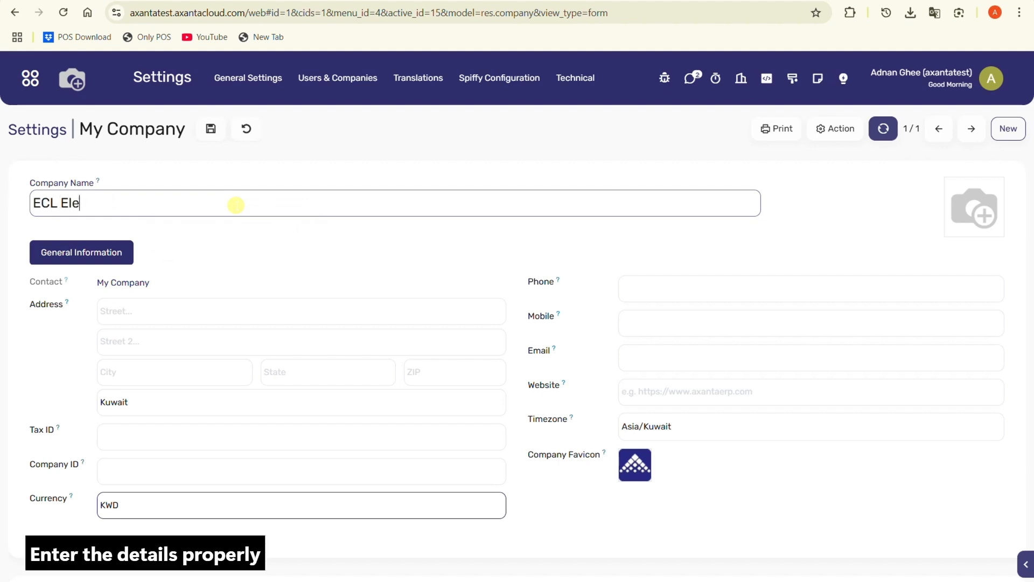
pyautogui.write('ctronics')
# Step: Fill in the company's street address and phone number
pyautogui.click(206, 309)
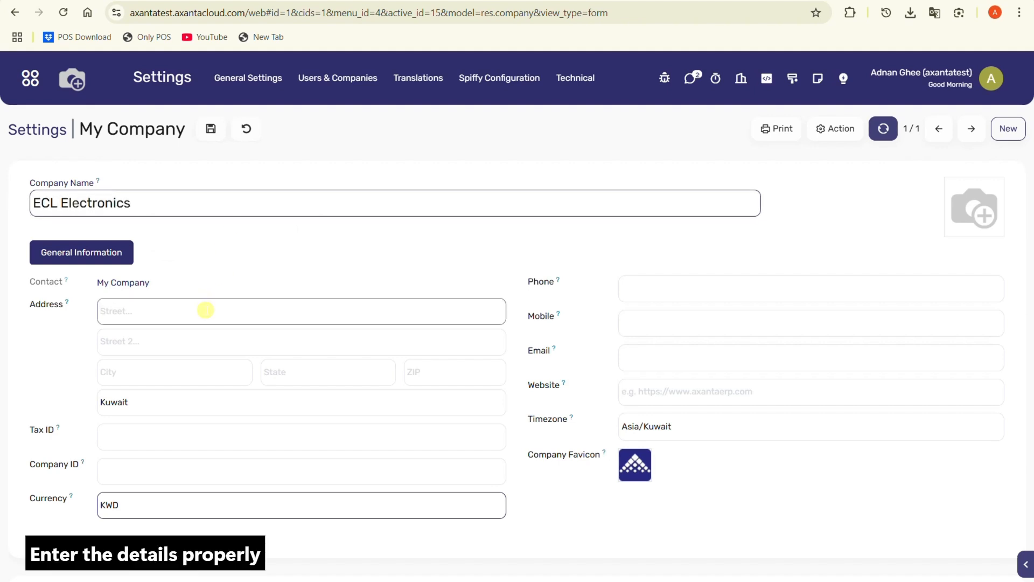
pyautogui.write('block 10 street 10')
pyautogui.click(196, 402)
pyautogui.click(196, 402)
pyautogui.click(761, 281)
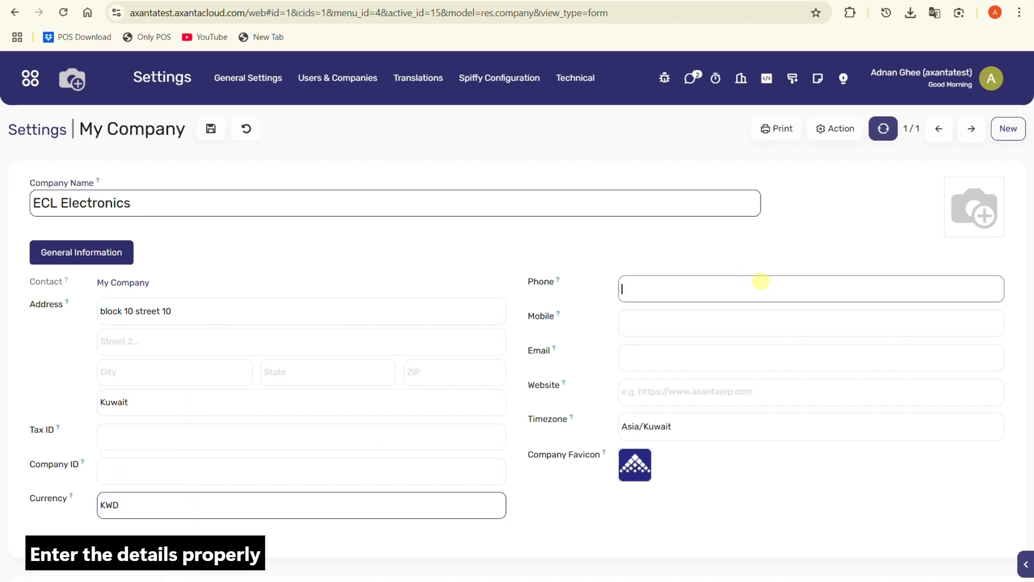
pyautogui.write('22659878')
# Step: Enter the company's mobile number, email address and the website ECL.com
pyautogui.click(769, 324)
pyautogui.write('65843265')
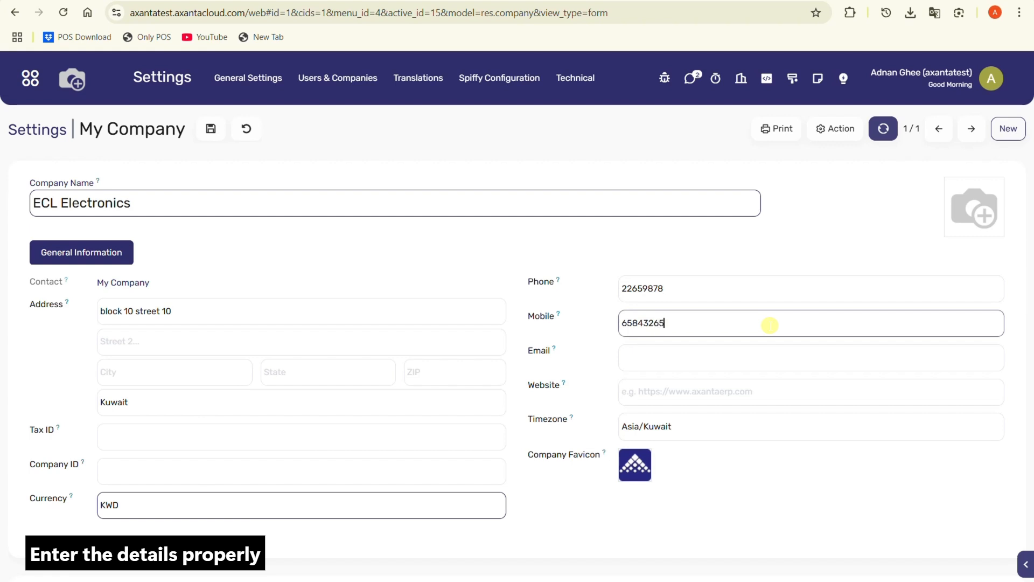
pyautogui.click(735, 358)
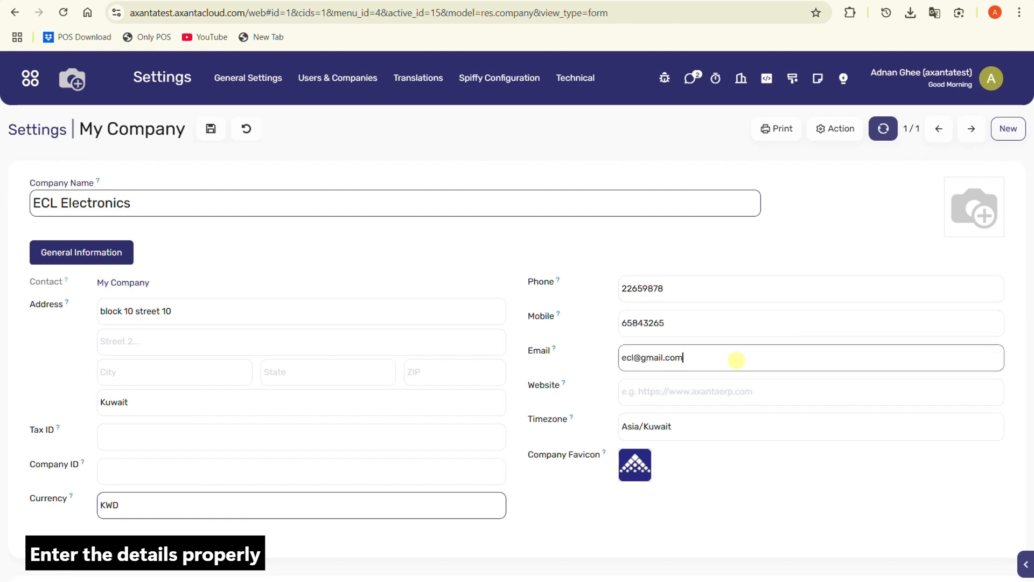
pyautogui.click(715, 390)
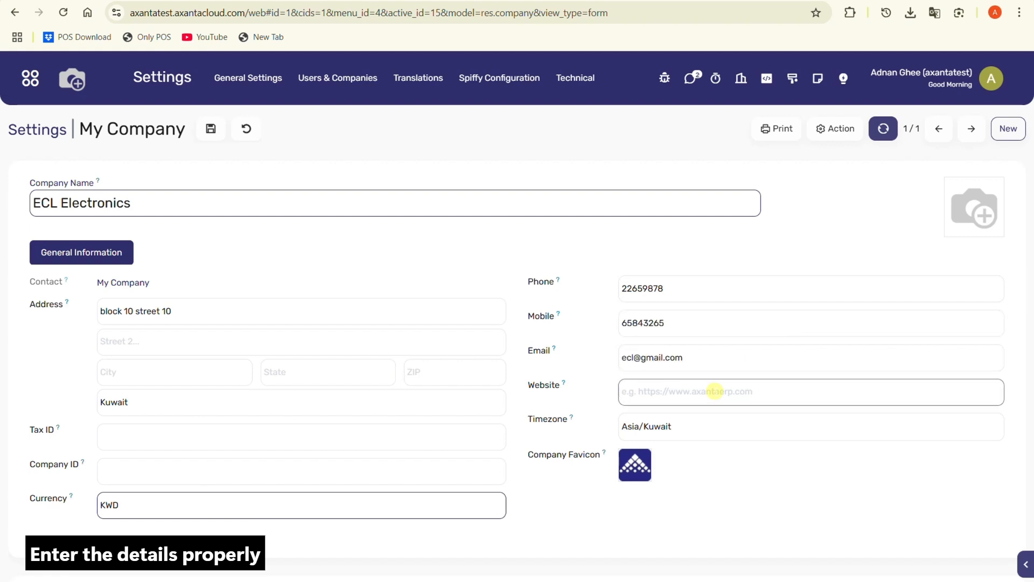
pyautogui.write('ECL.com')
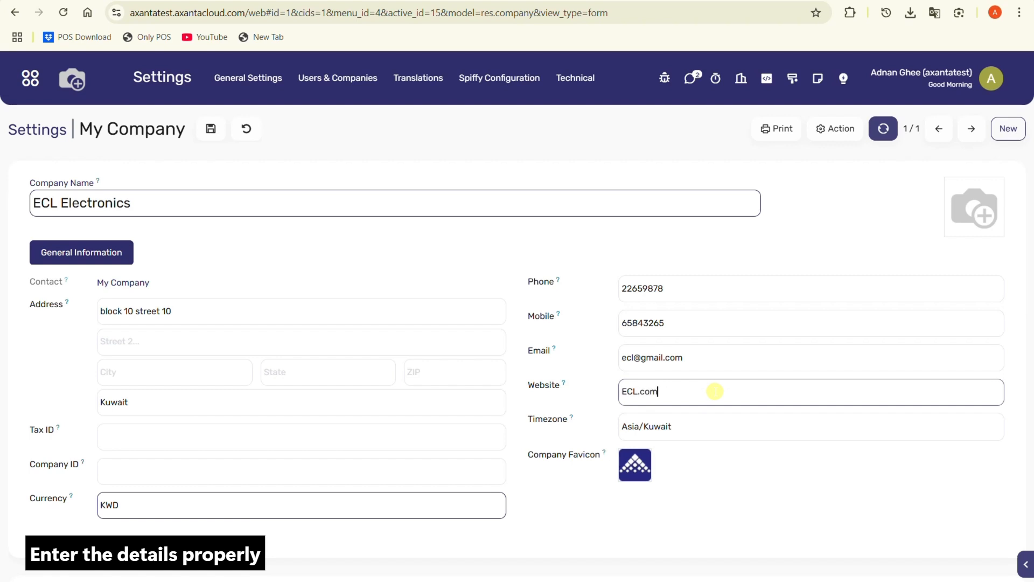
# Step: Add the ECL Electronics logo to the company and save the company record
pyautogui.click(745, 483)
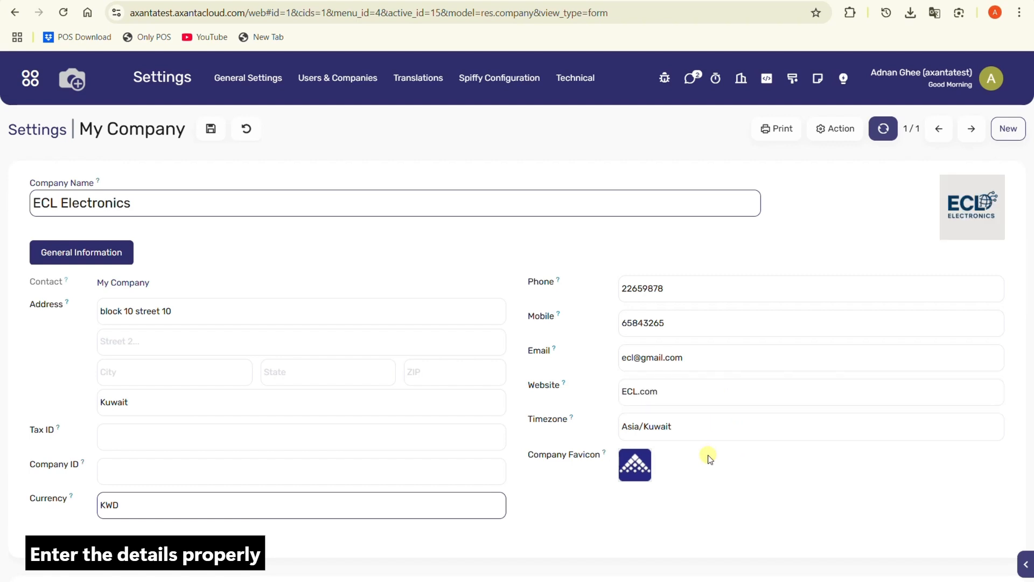
pyautogui.click(212, 130)
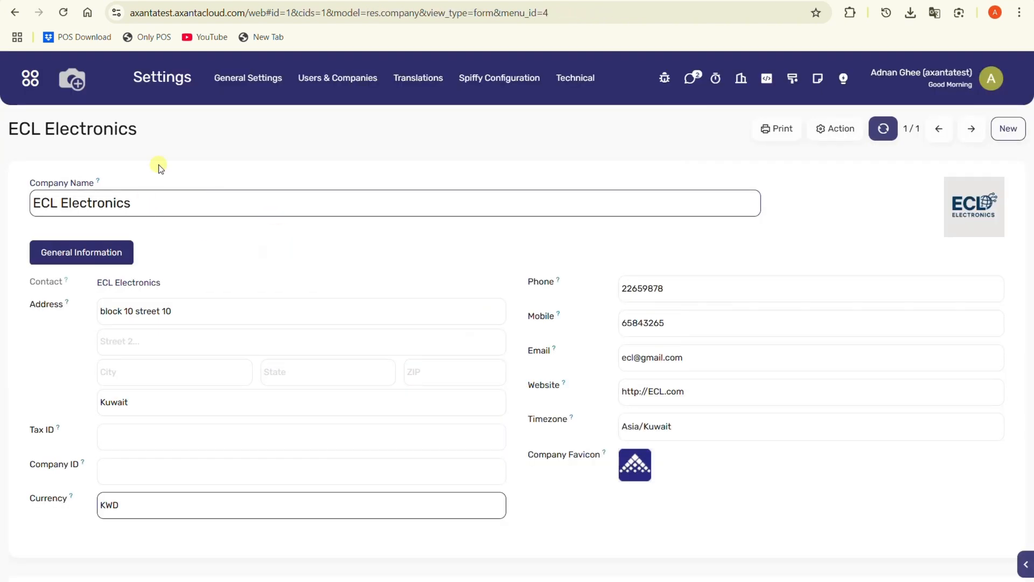
# Step: Return to general settings, open the document layout configuration and choose the Boxed layout
pyautogui.click(185, 89)
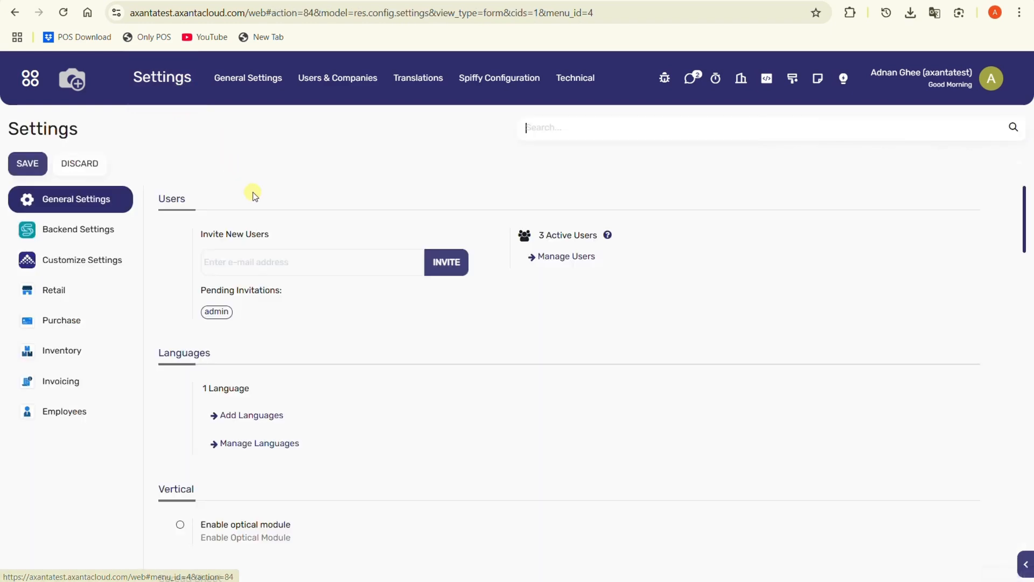
pyautogui.scroll(-9, 286, 270)
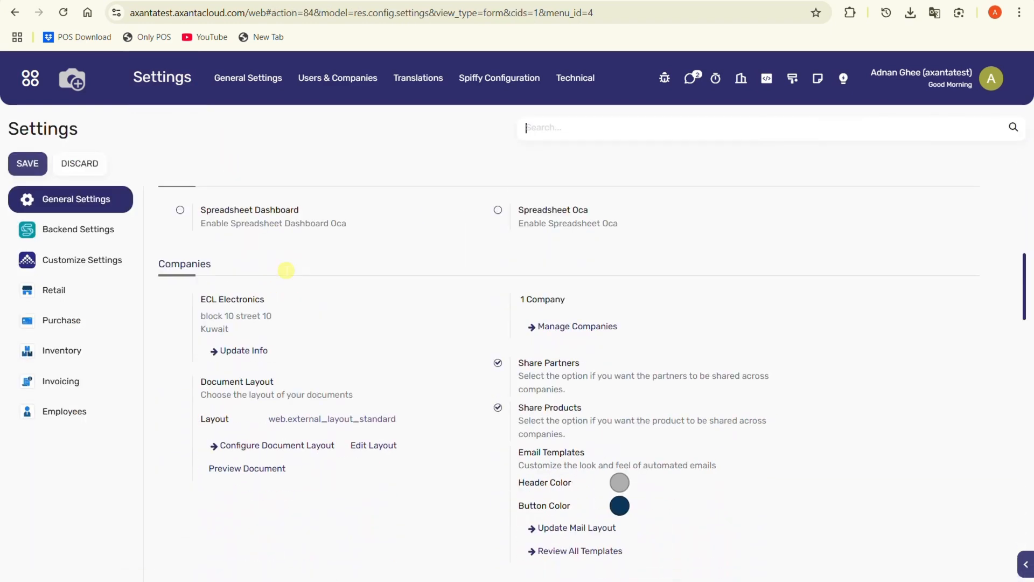
pyautogui.scroll(-1, 286, 272)
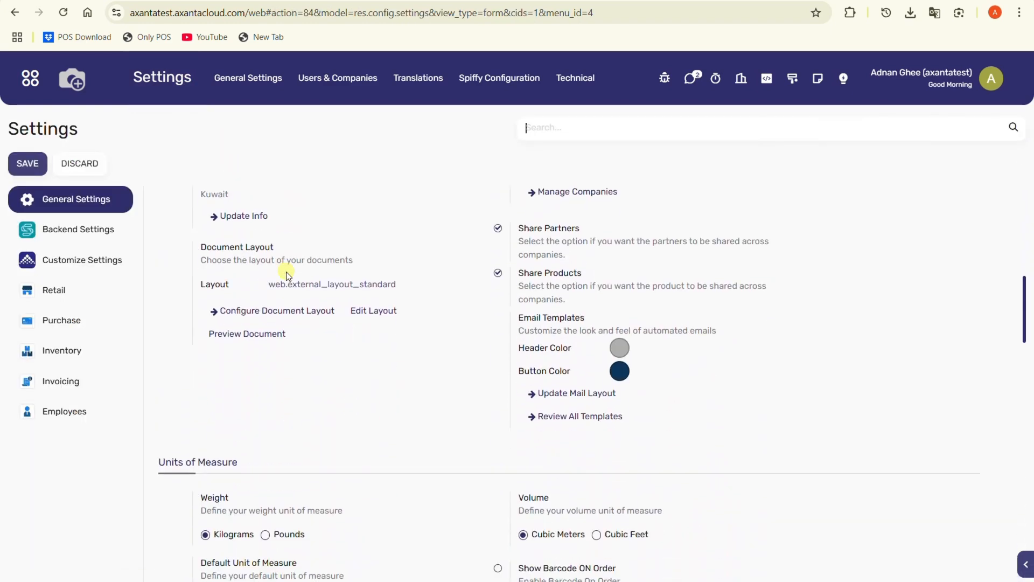
pyautogui.click(287, 311)
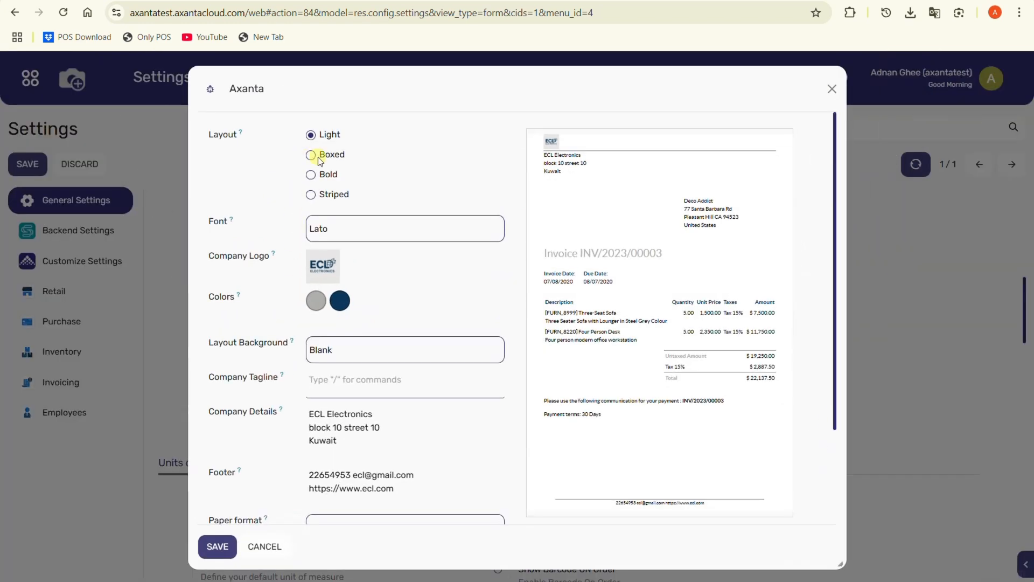
pyautogui.click(309, 156)
# Step: Set the document layout background to Geometric and save the document layout
pyautogui.click(340, 230)
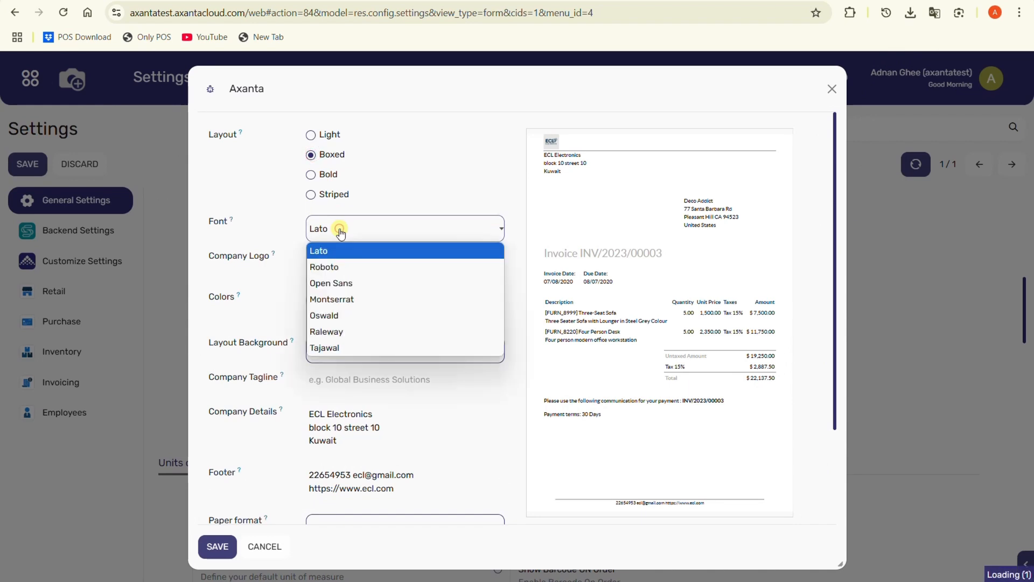
pyautogui.scroll(-1, 335, 250)
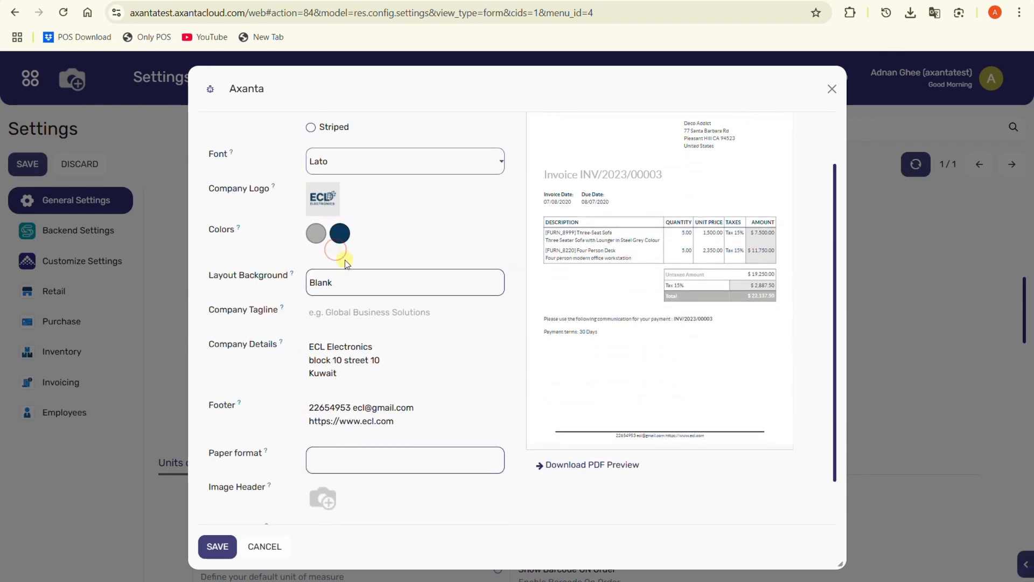
pyautogui.click(342, 279)
pyautogui.click(345, 319)
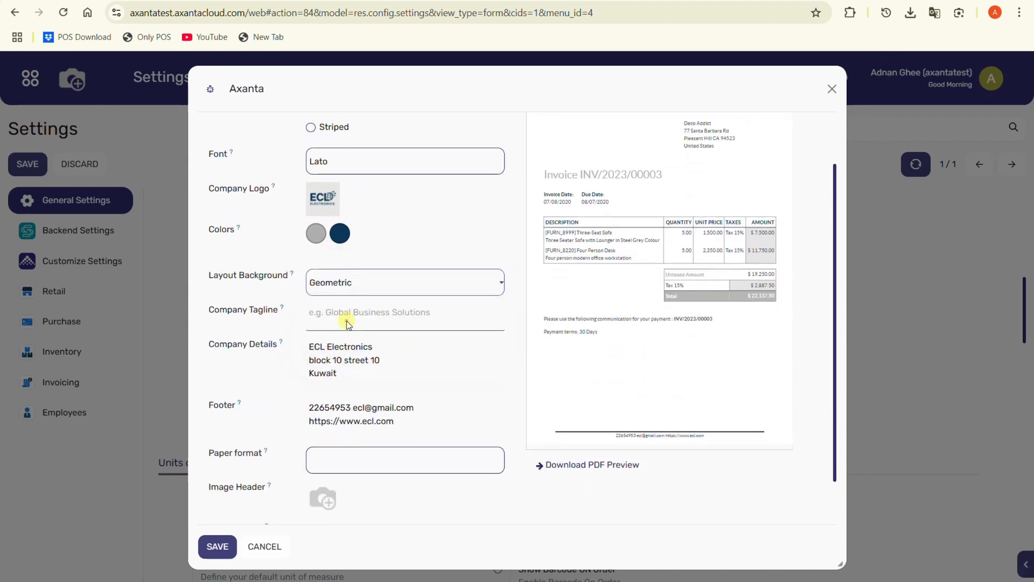
pyautogui.scroll(-1, 346, 318)
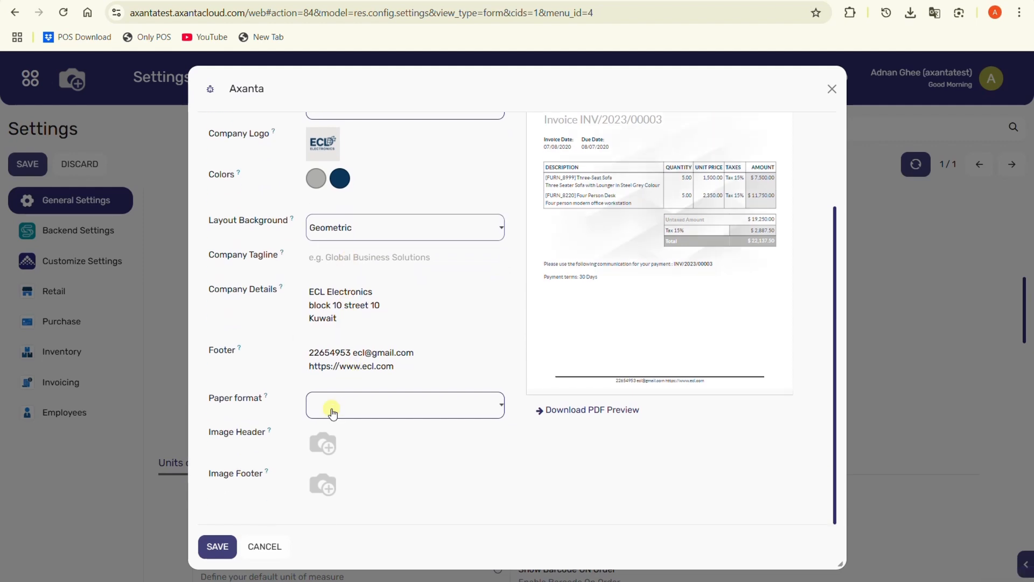
pyautogui.scroll(2, 431, 477)
pyautogui.scroll(1, 517, 467)
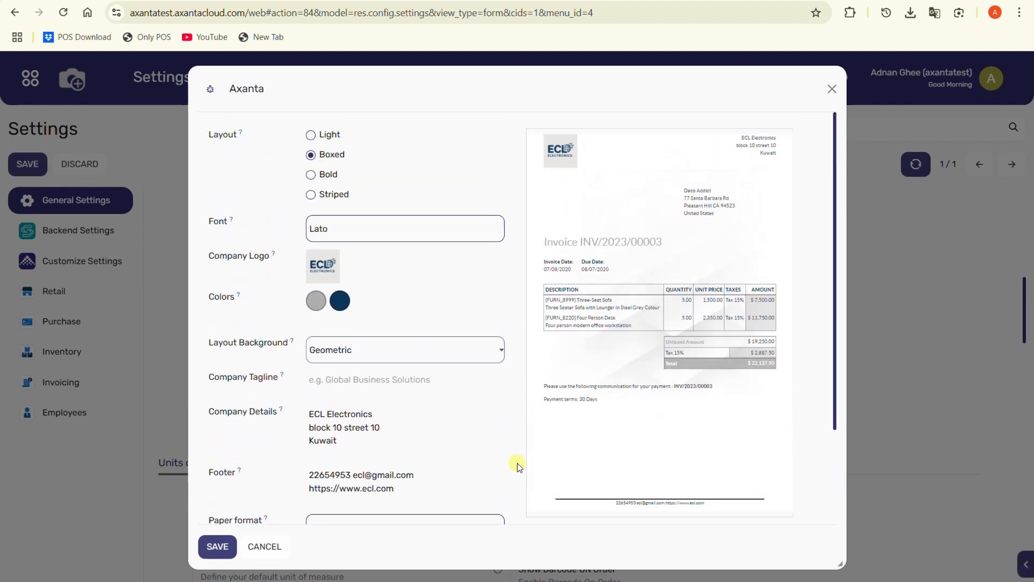
pyautogui.scroll(-2, 517, 467)
pyautogui.click(215, 546)
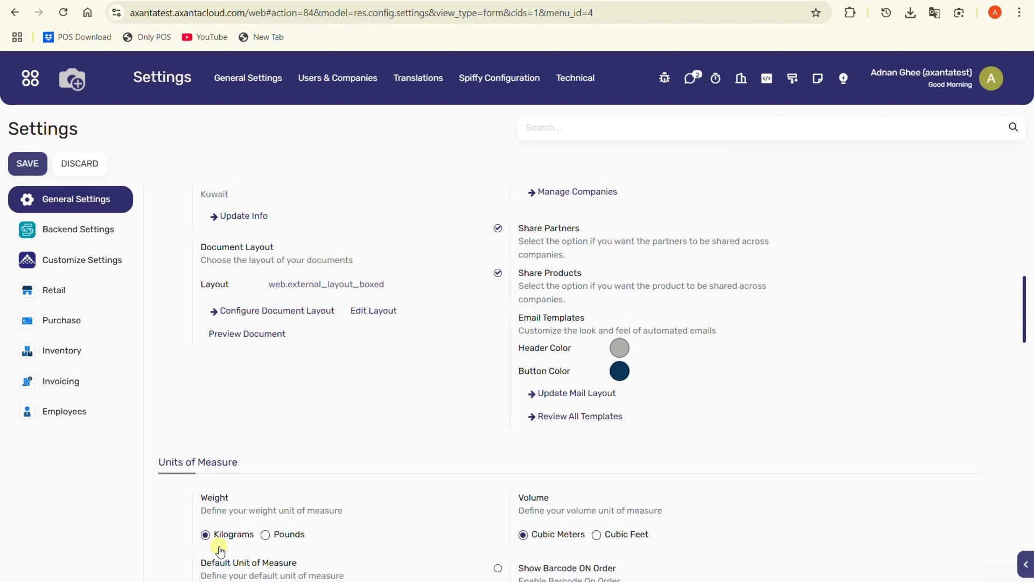
# Step: Review the default unit of measure in general settings and save the settings
pyautogui.scroll(-3, 343, 353)
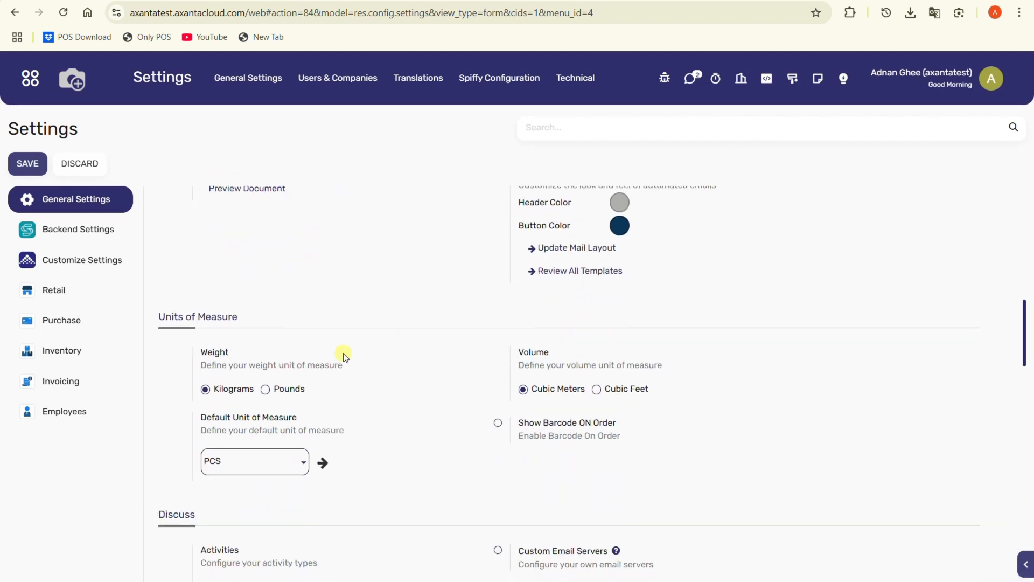
pyautogui.scroll(-1, 339, 356)
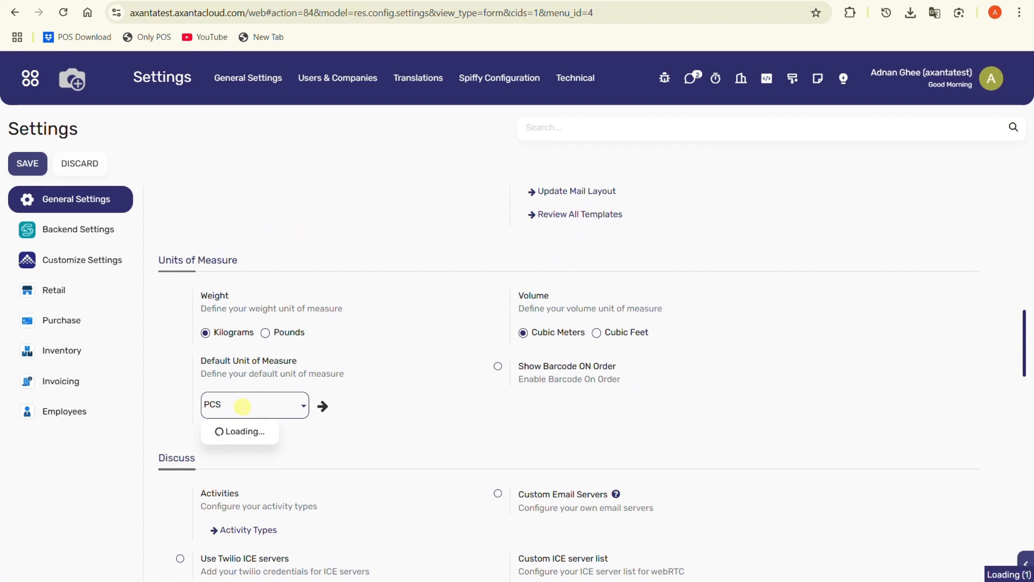
pyautogui.click(242, 406)
pyautogui.moveTo(278, 405); pyautogui.dragTo(154, 417)
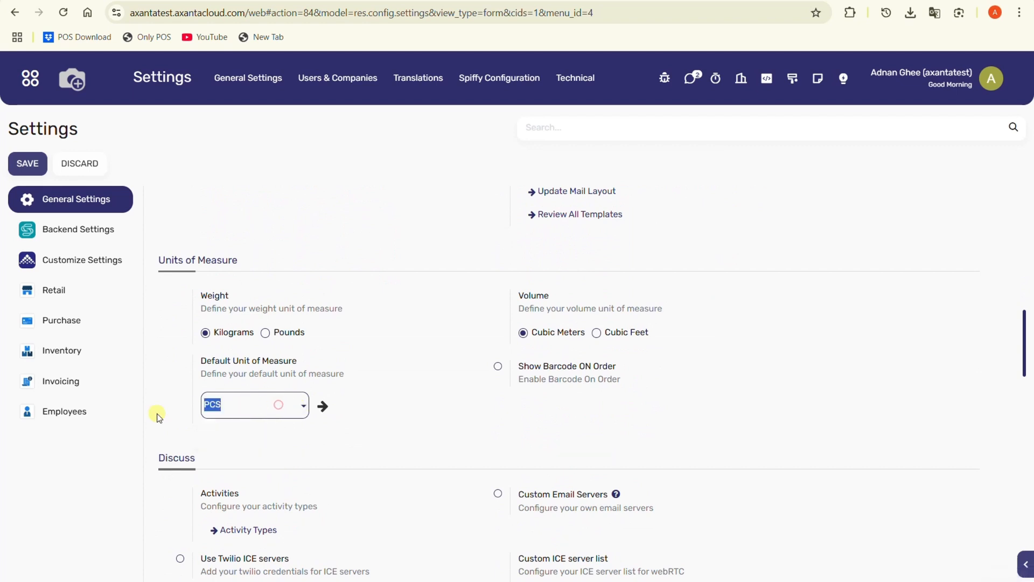
pyautogui.click(241, 438)
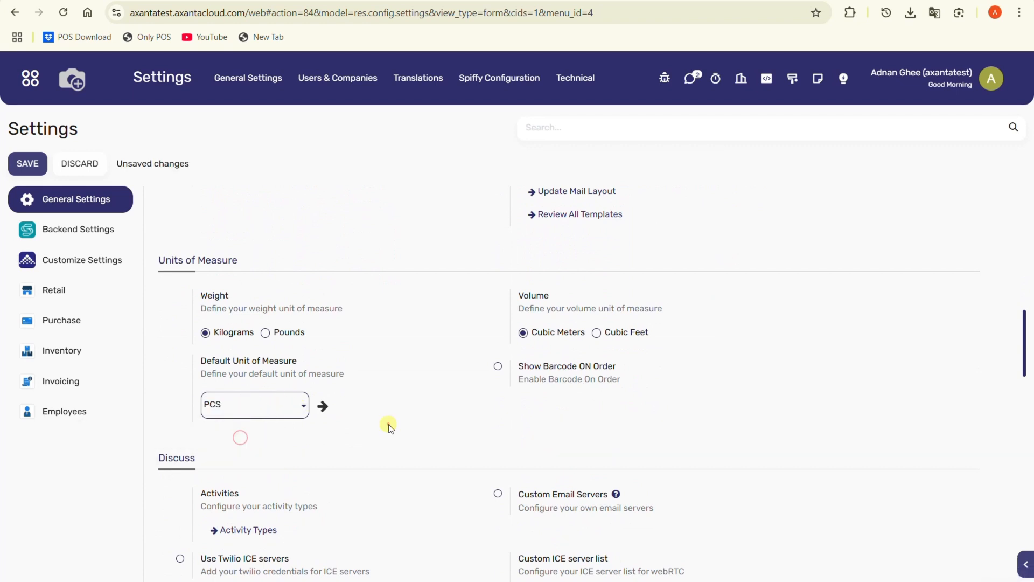
pyautogui.scroll(-1, 389, 425)
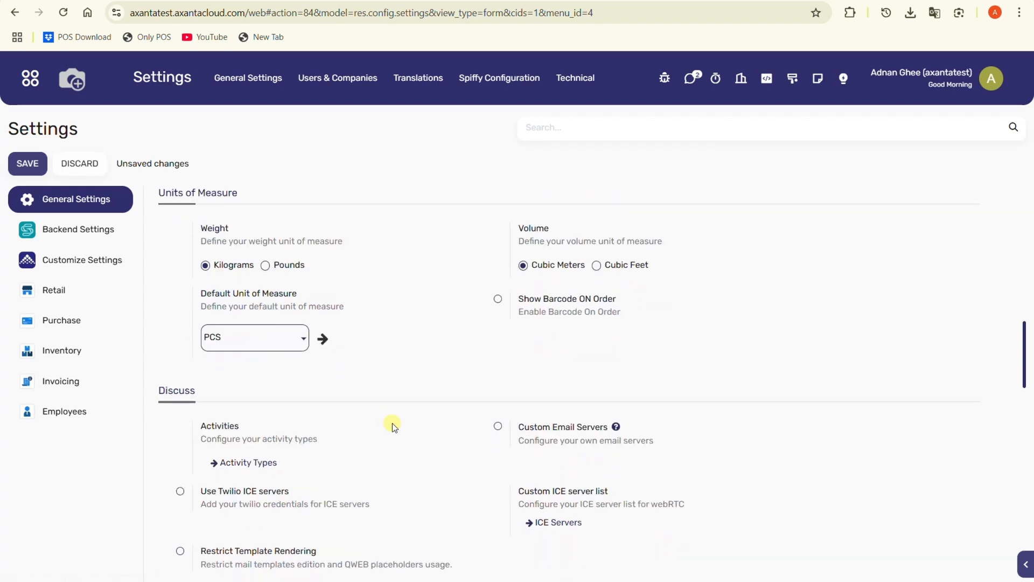
pyautogui.click(21, 164)
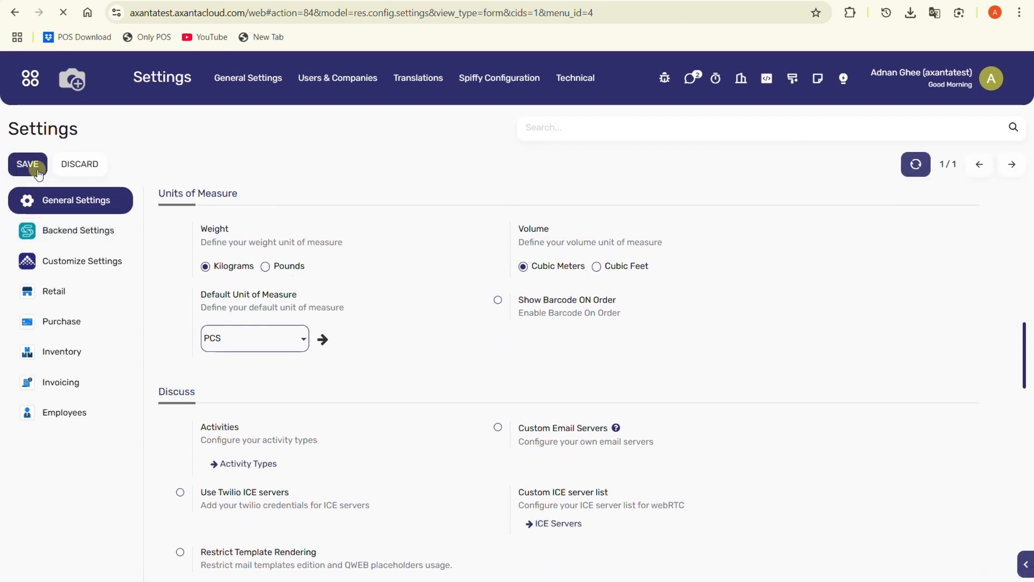
# Step: Select the Kuwait configurable account chart template as the fiscal localization package in Invoicing settings and save
pyautogui.click(103, 231)
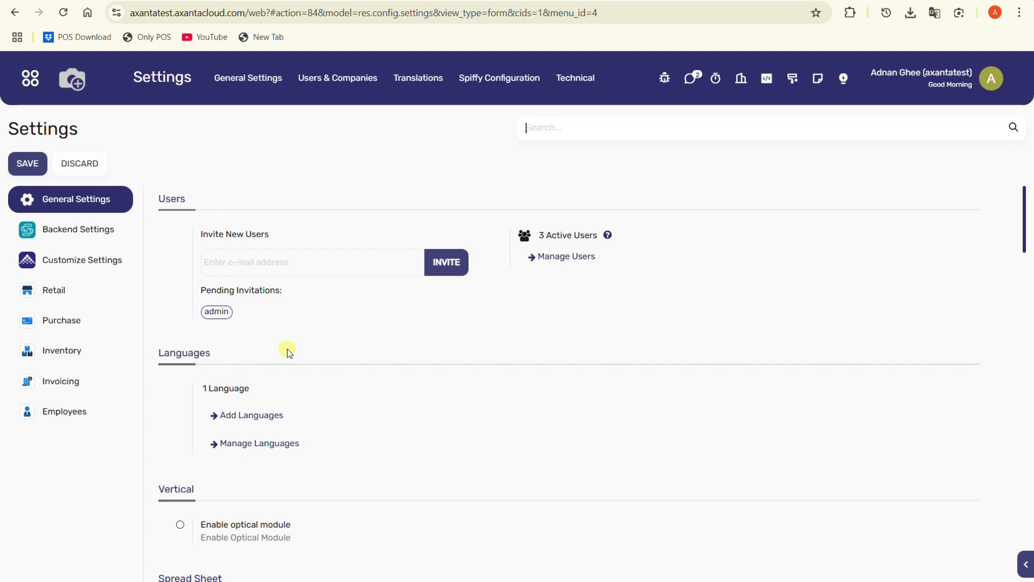
pyautogui.click(103, 379)
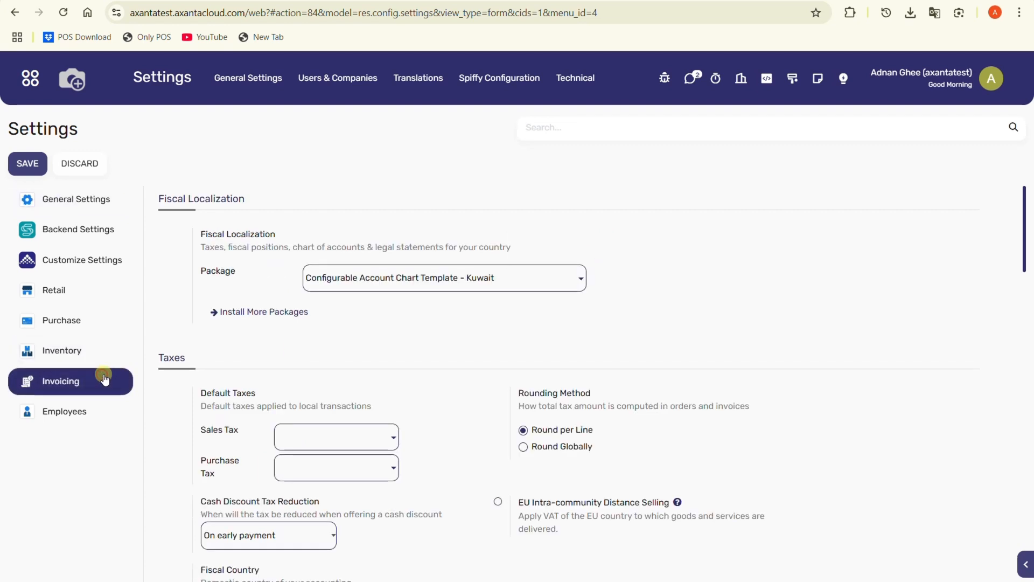
pyautogui.click(391, 276)
pyautogui.click(416, 305)
pyautogui.click(28, 163)
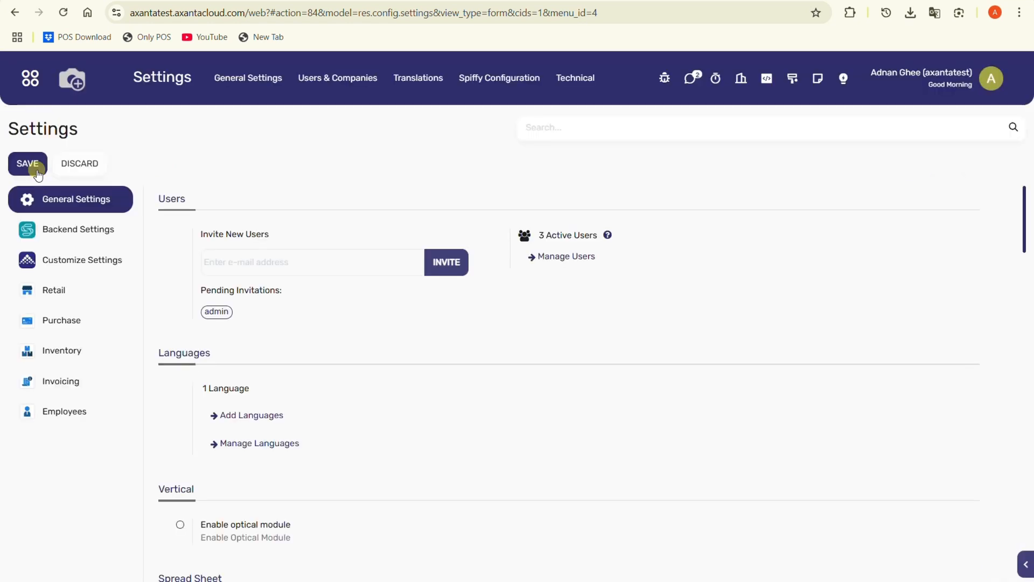
# Step: Open the Inventory settings and enable Units of Measure for products
pyautogui.click(53, 348)
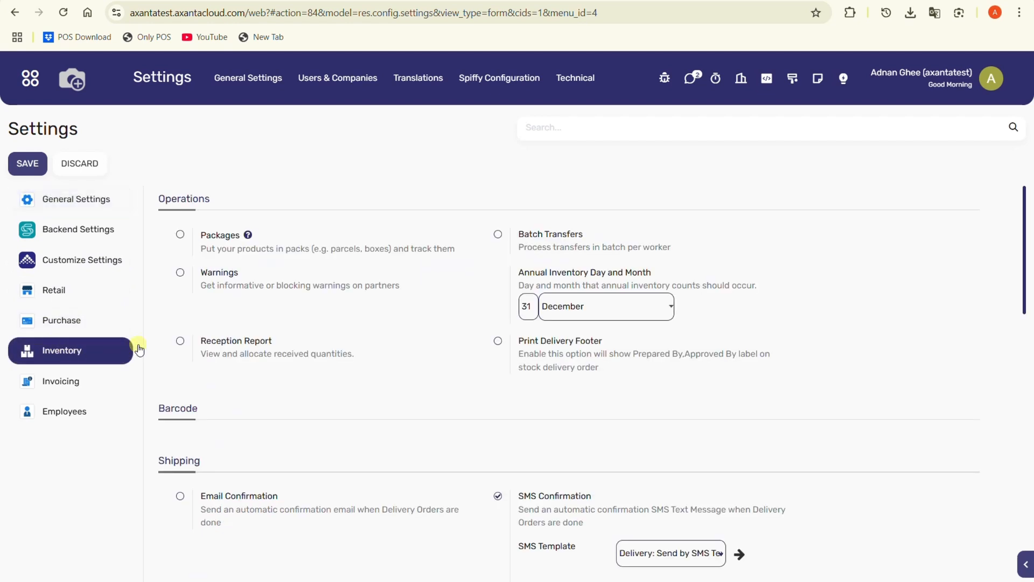
pyautogui.scroll(-7, 441, 336)
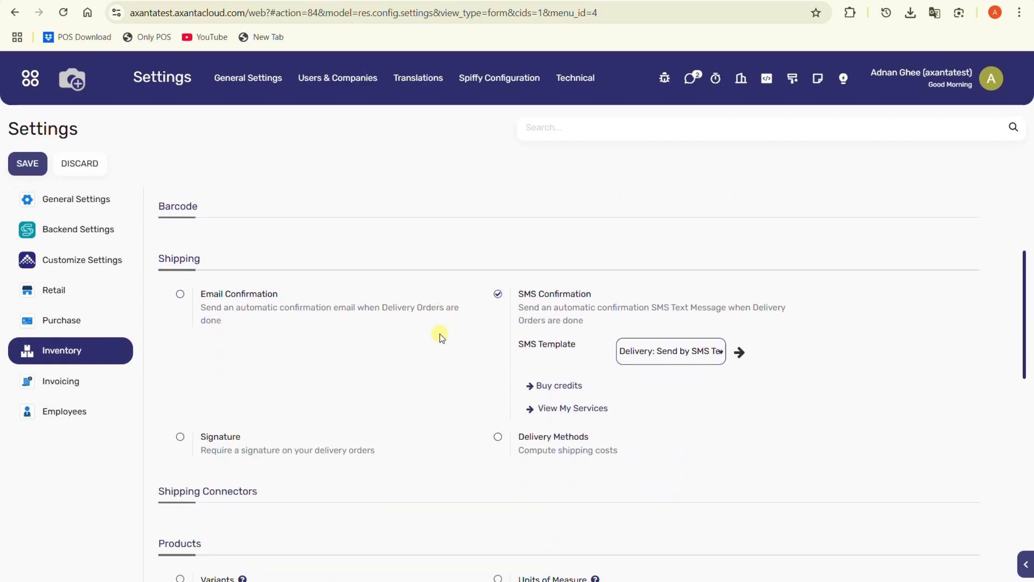
pyautogui.scroll(-1, 441, 336)
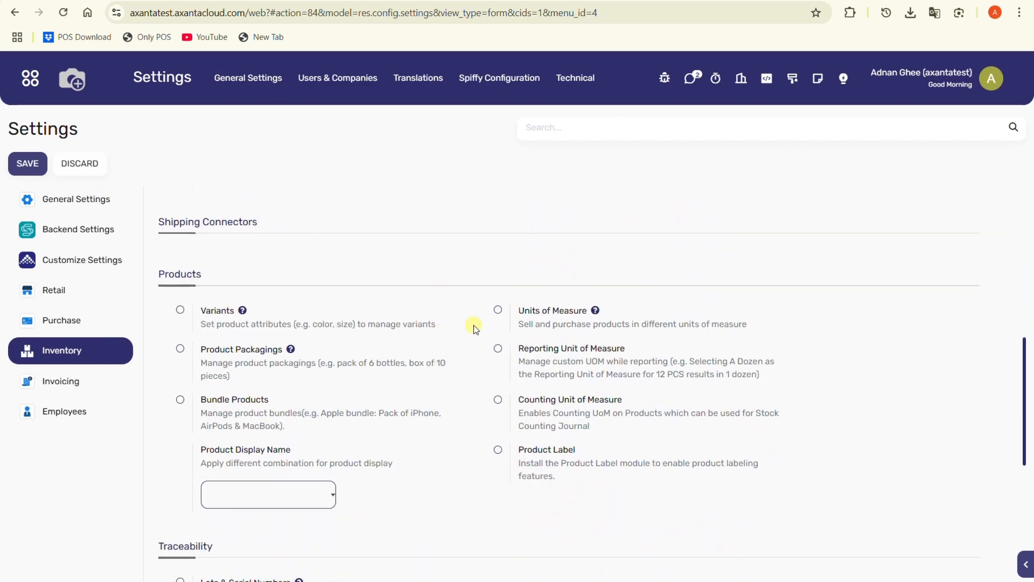
pyautogui.click(497, 311)
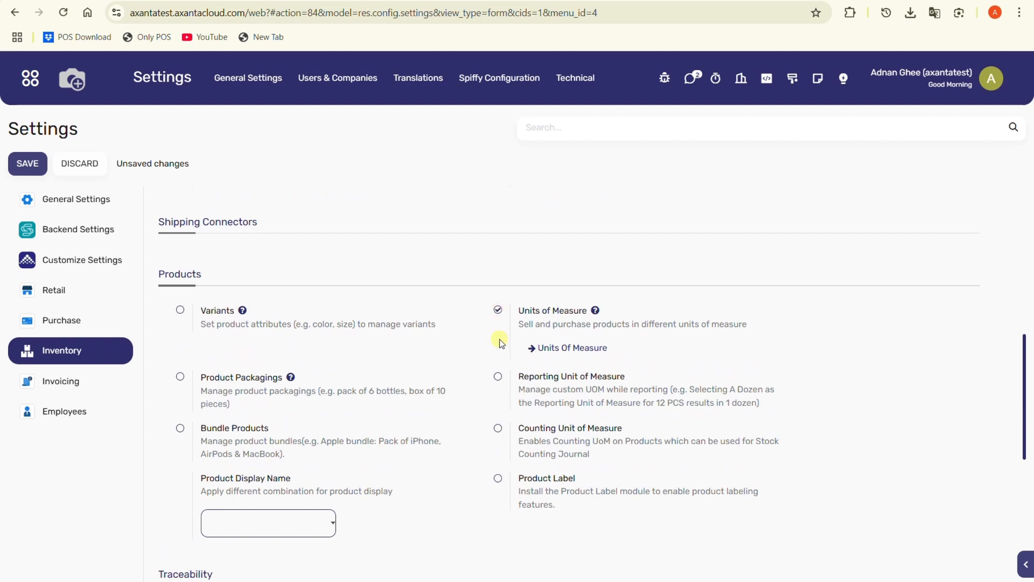
# Step: Enable Storage Locations and Multi-Step Routes in the Inventory warehouse settings and save the settings
pyautogui.scroll(-5, 493, 375)
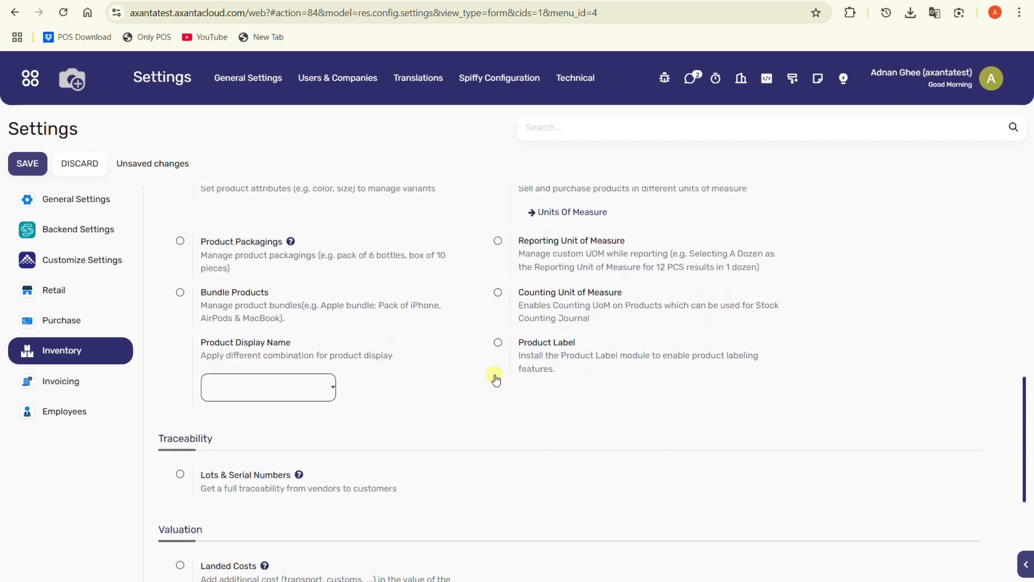
pyautogui.scroll(-2, 493, 376)
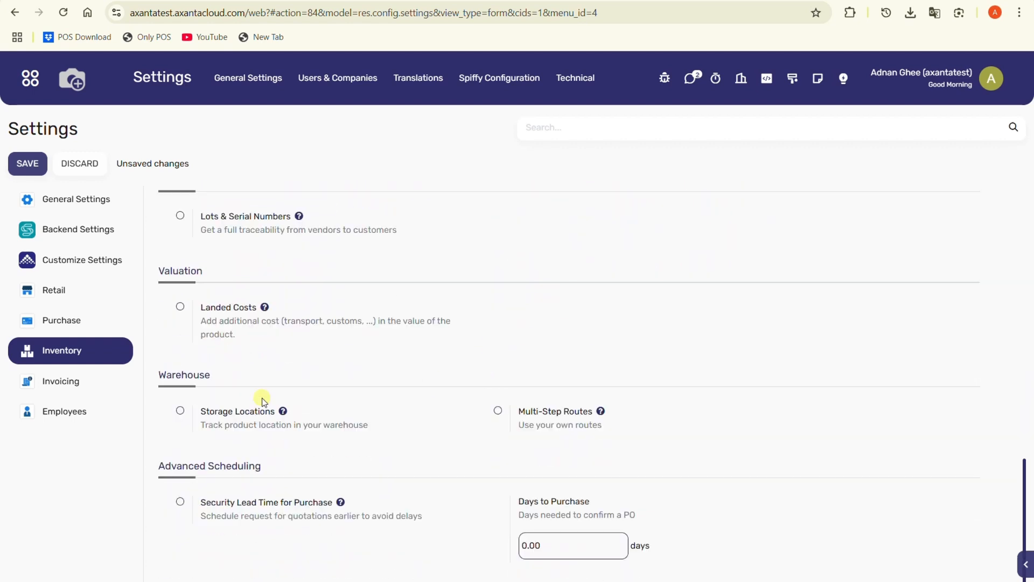
pyautogui.click(180, 413)
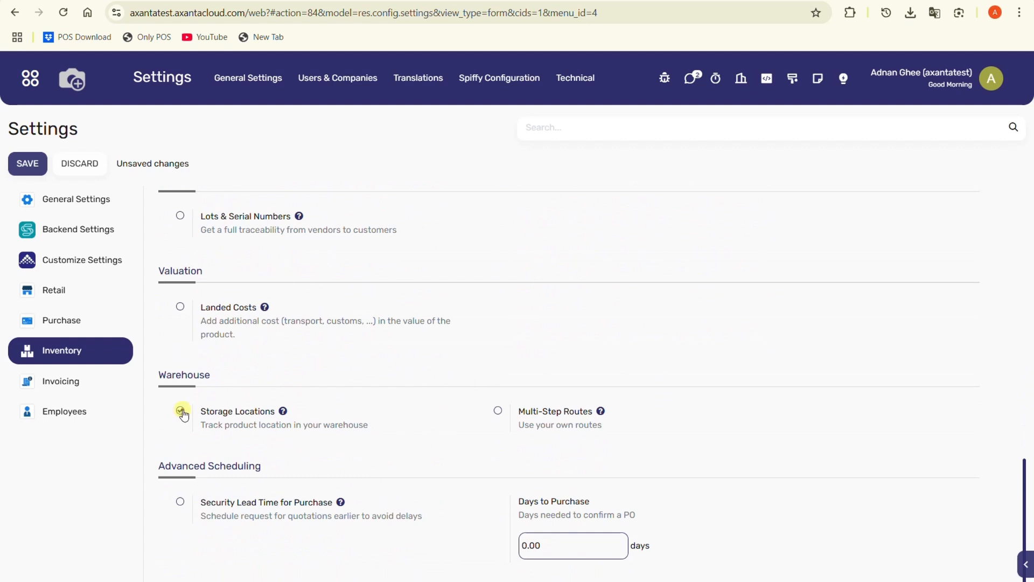
pyautogui.click(496, 412)
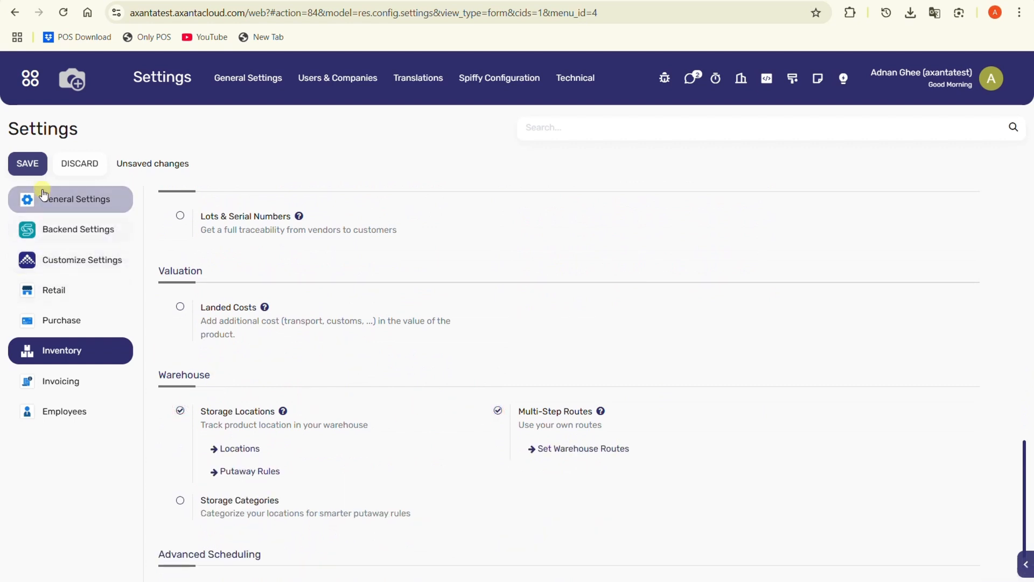
pyautogui.click(39, 171)
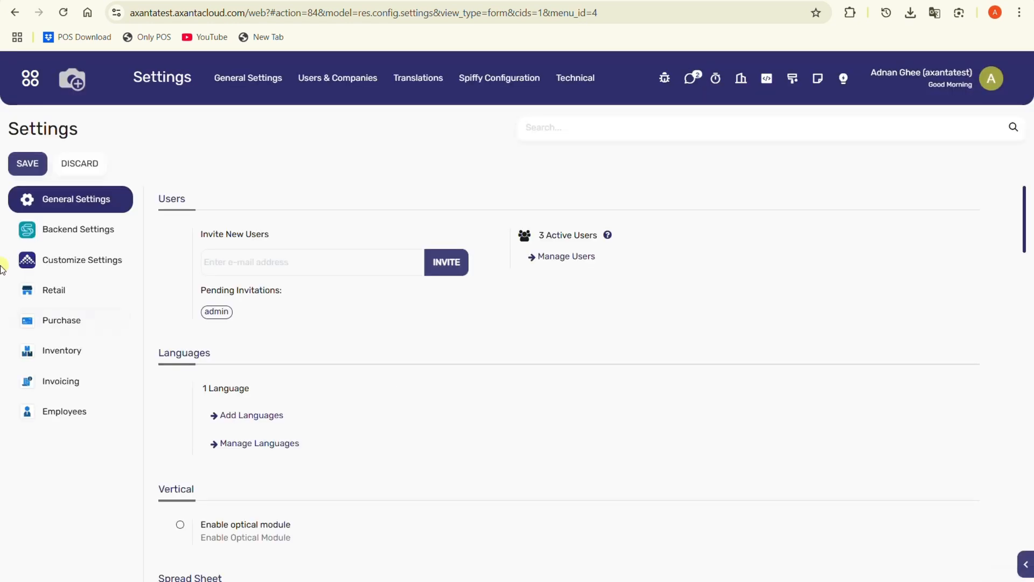
# Step: Enable the Serial Product option in Retail settings and save
pyautogui.click(57, 292)
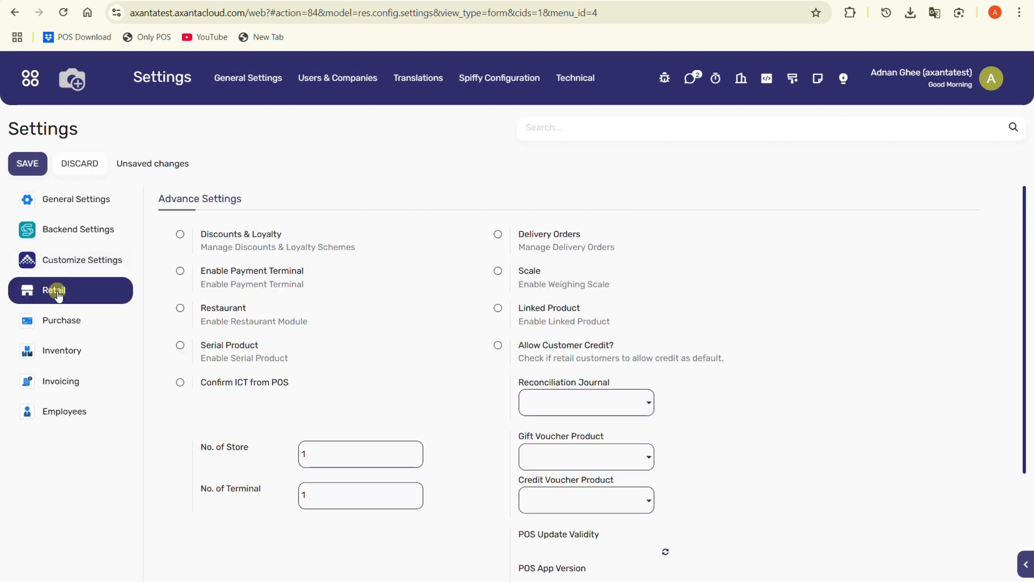
pyautogui.click(180, 345)
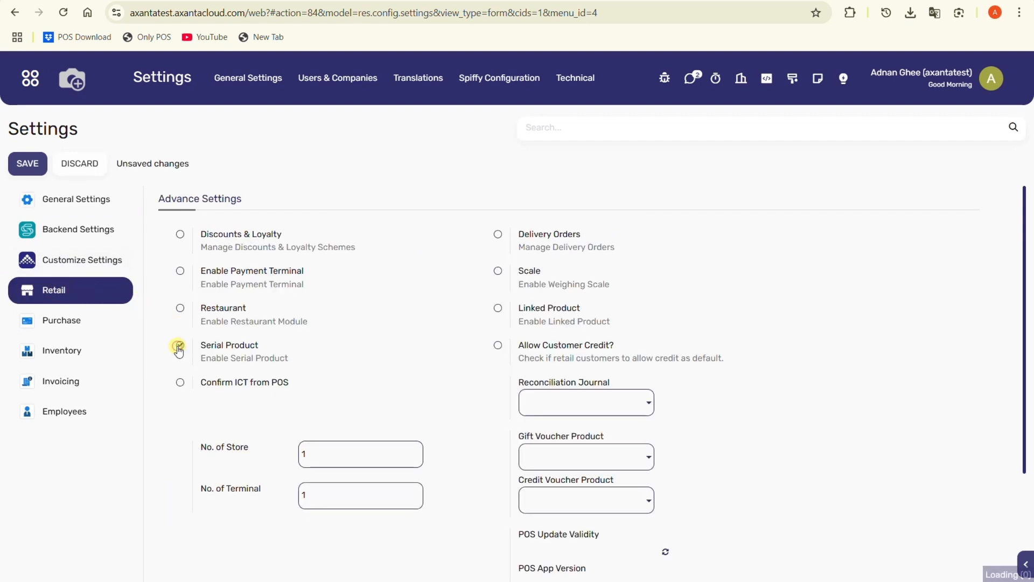
pyautogui.click(28, 173)
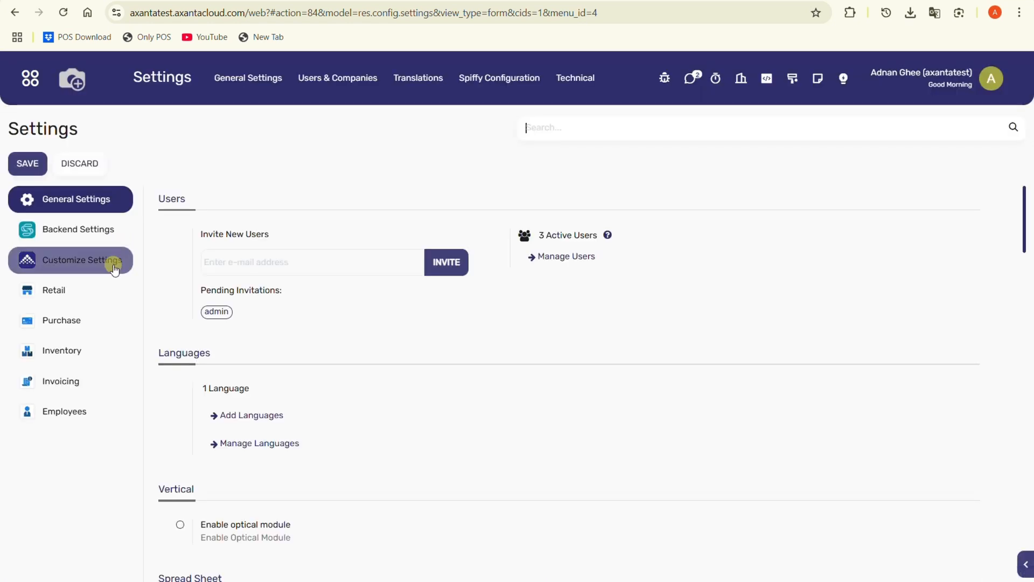
# Step: Enable Lock Confirmed Orders in Purchase settings and save
pyautogui.click(91, 322)
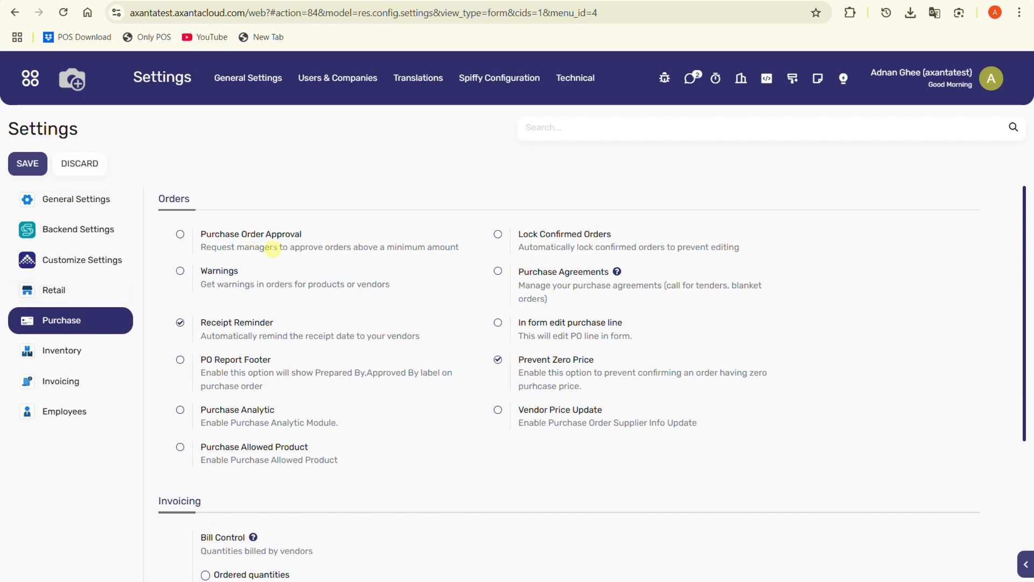
pyautogui.click(498, 235)
pyautogui.click(39, 176)
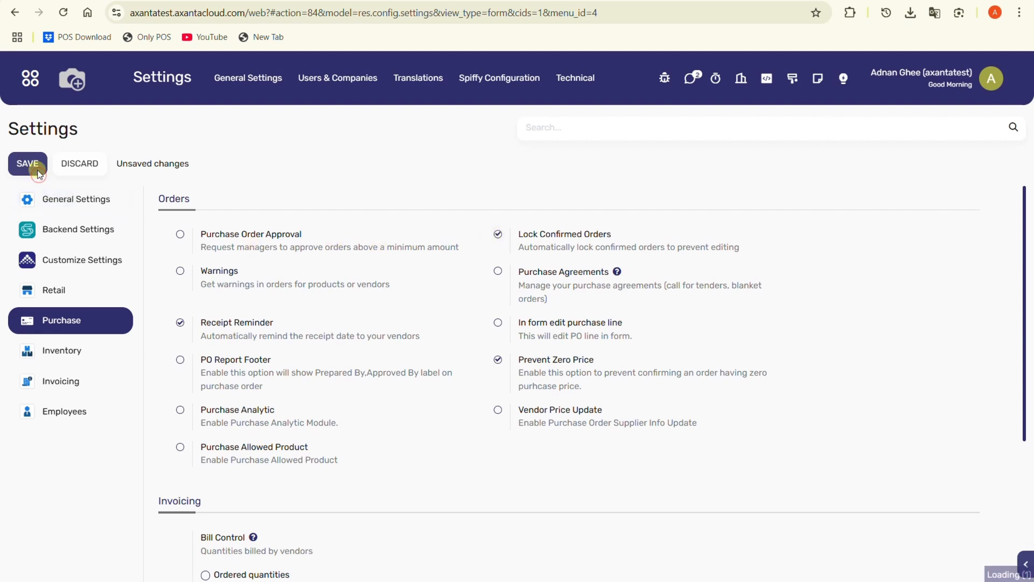